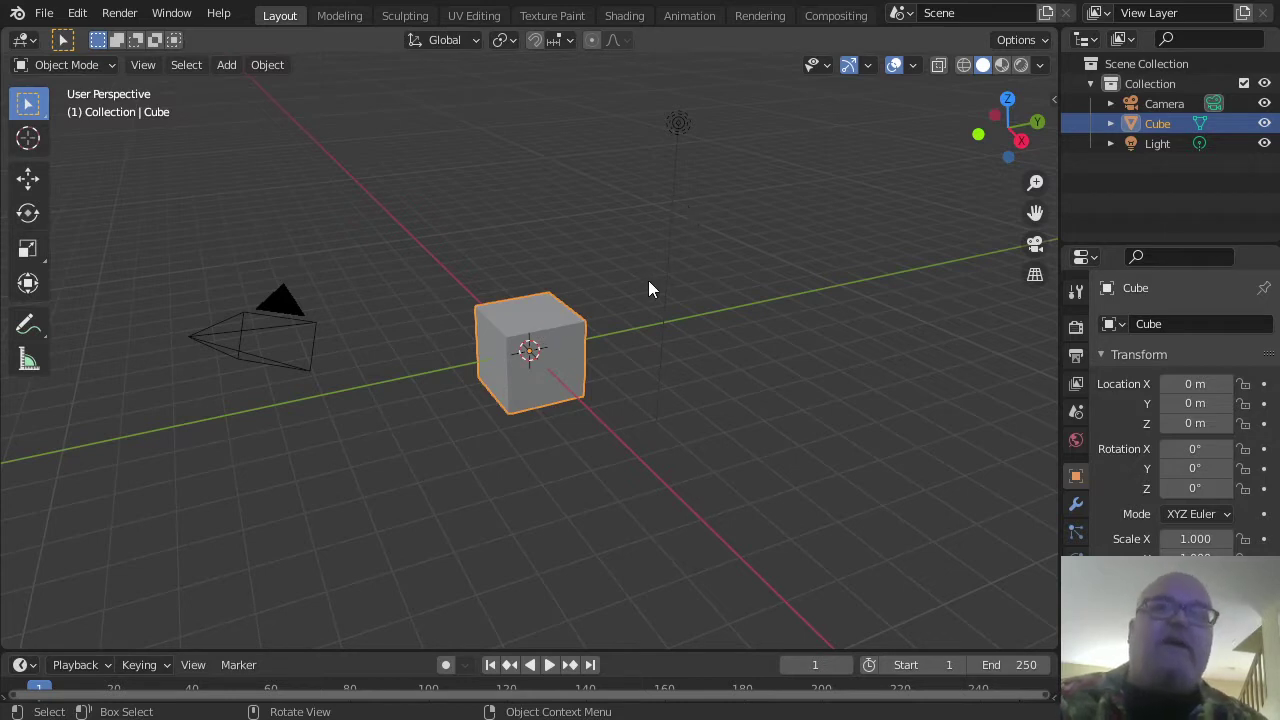
Step: Delete the default cube and snap the 3D cursor to the world origin
key(x)
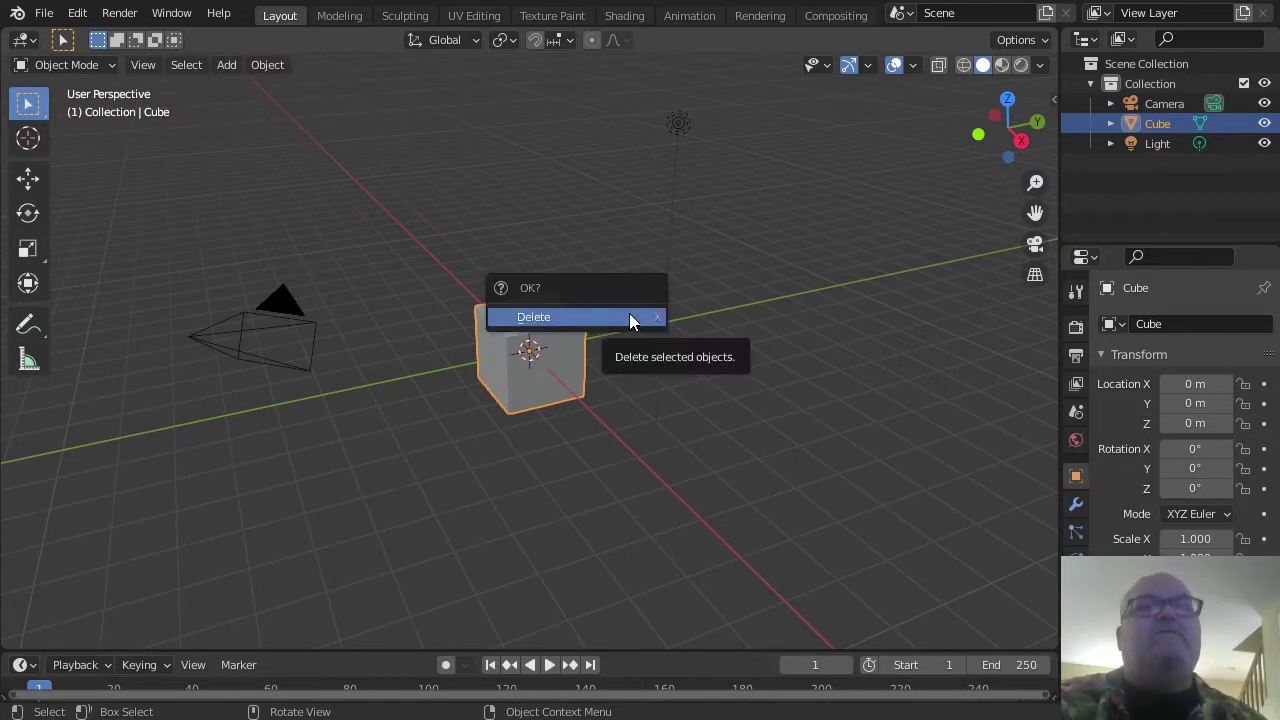
click(630, 318)
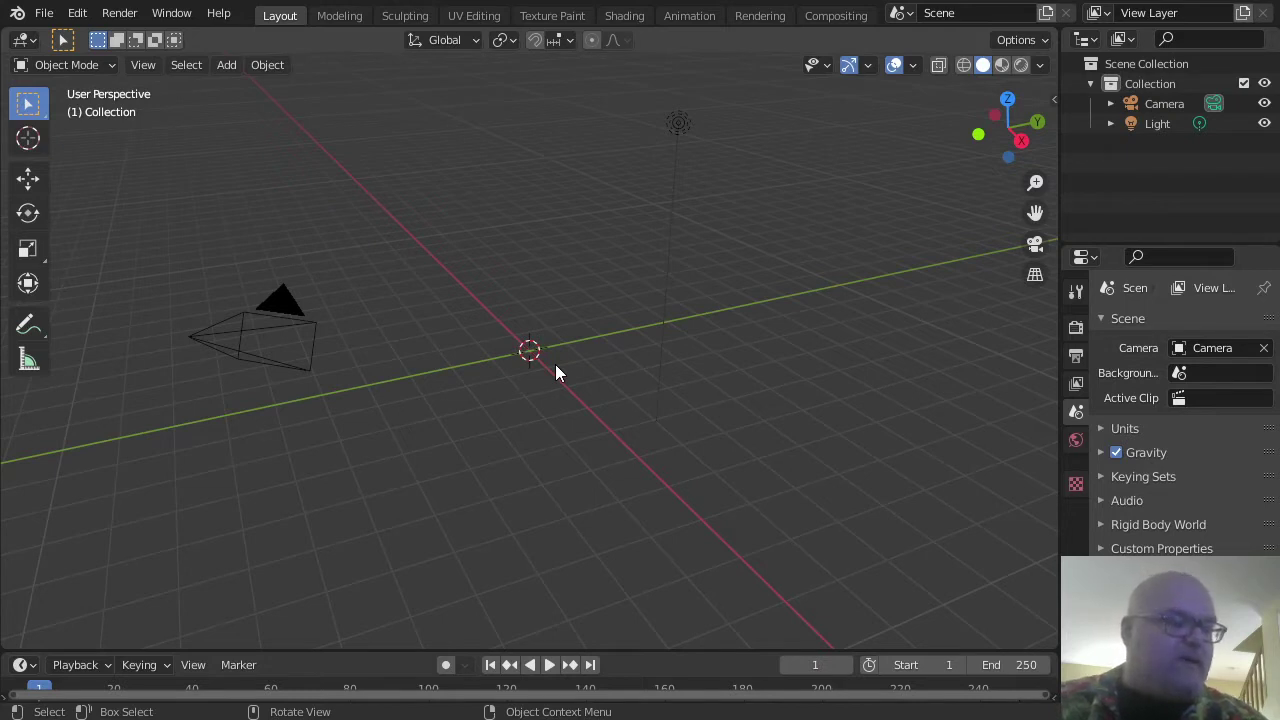
key(shift+s)
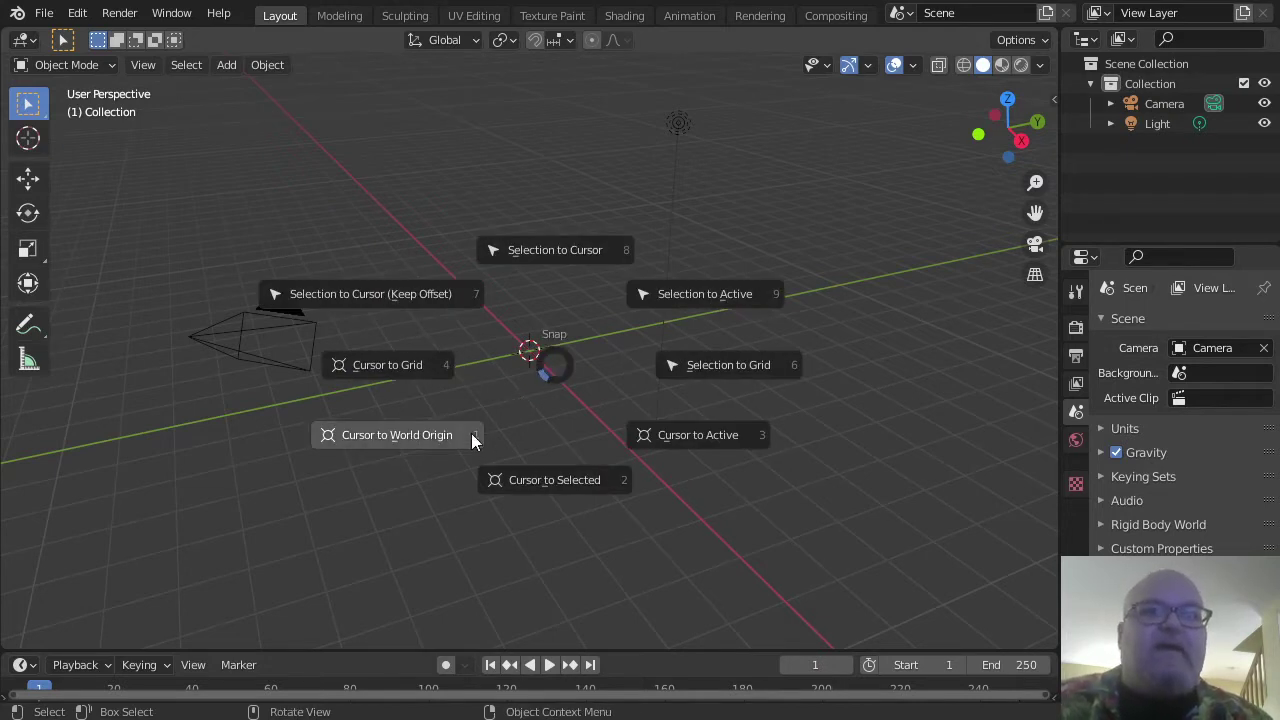
click(547, 396)
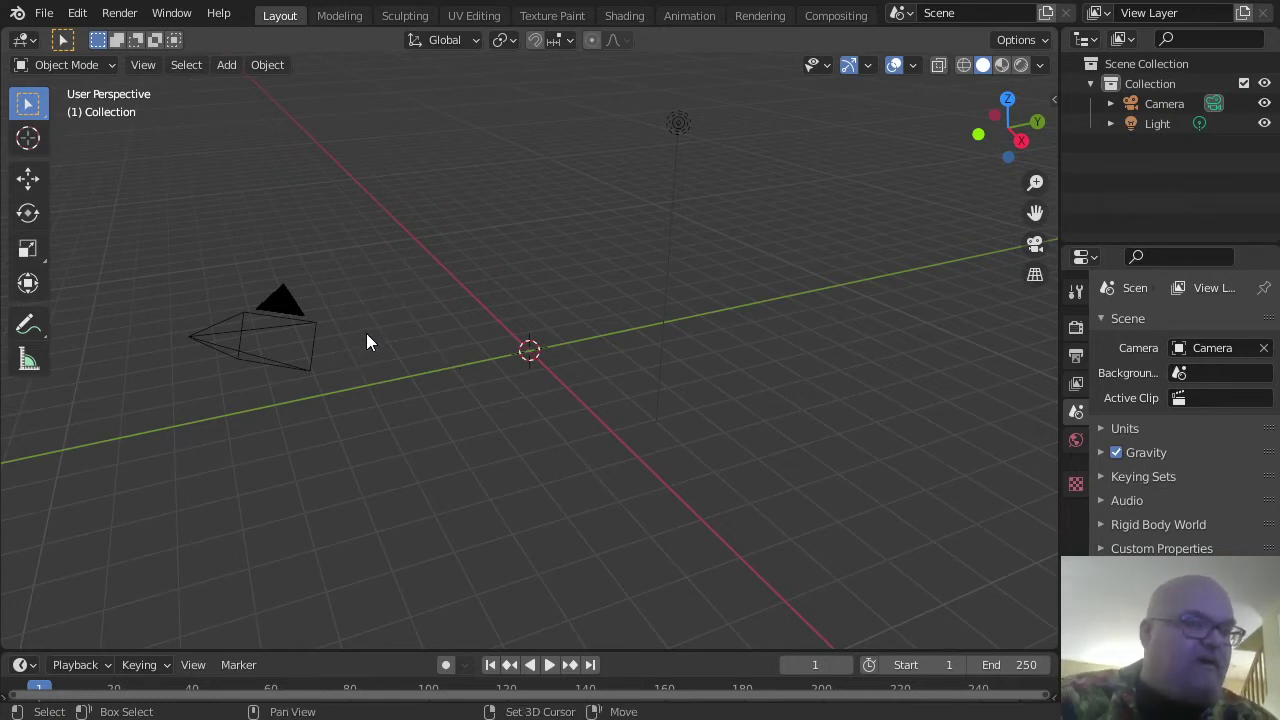
Step: Add a mesh grid at the 3D cursor
key(shift+a)
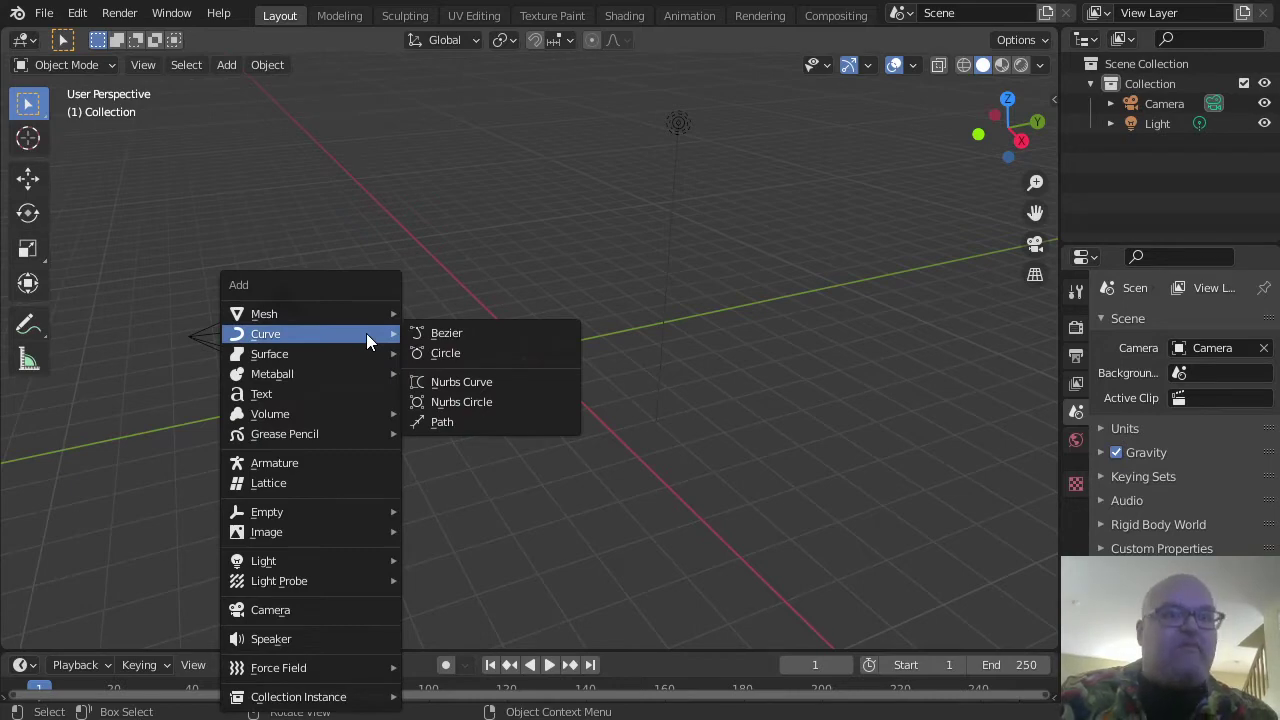
key(m)
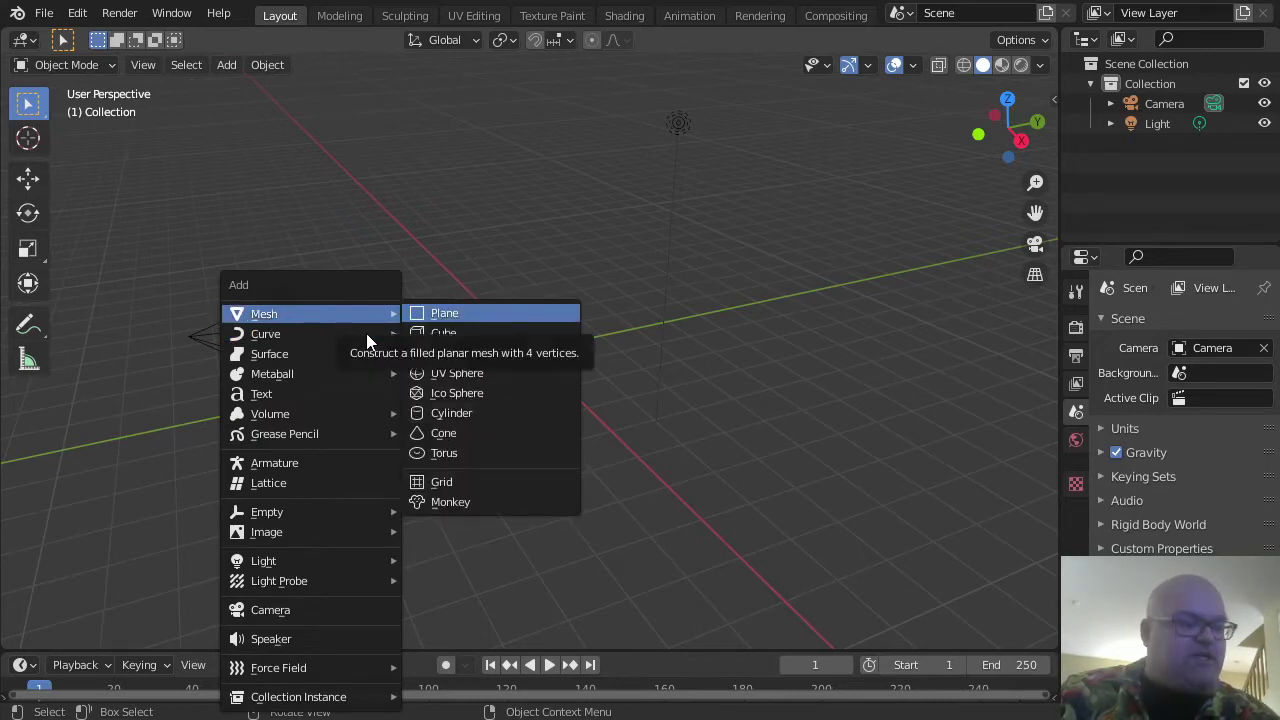
key(g)
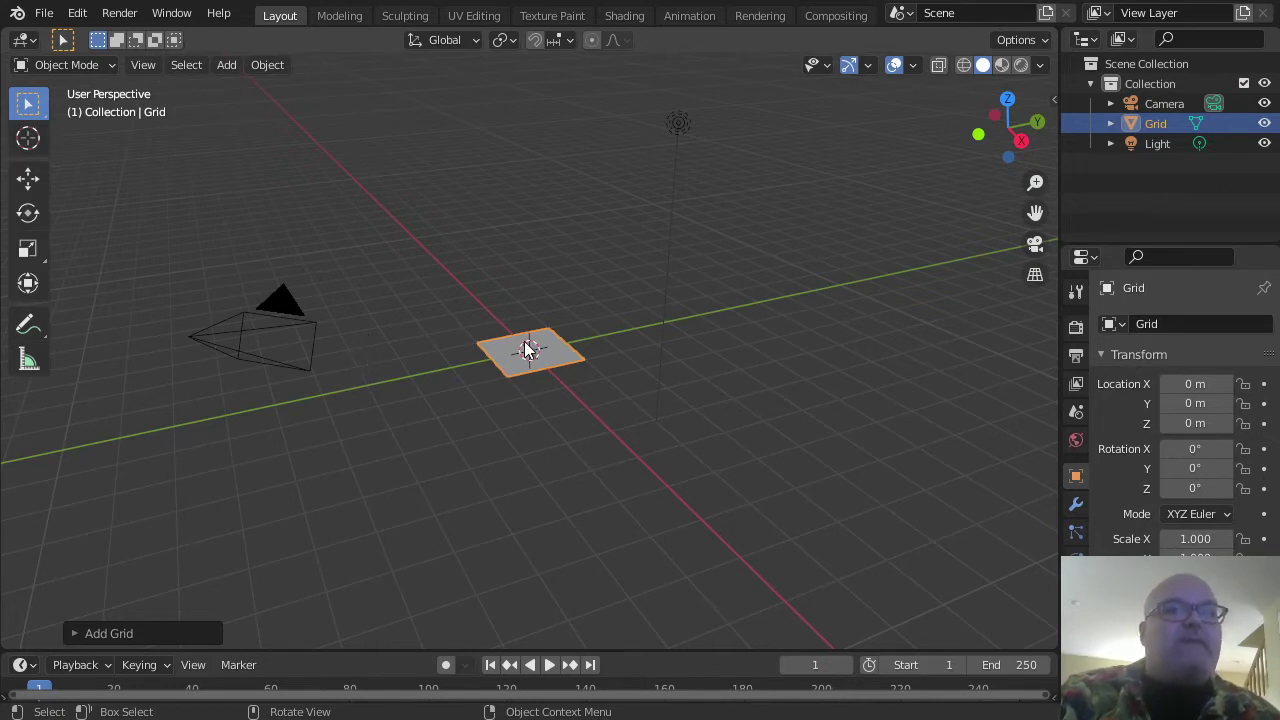
Step: Set the new grid's X subdivisions to 128 and its Y subdivisions to 72
click(79, 633)
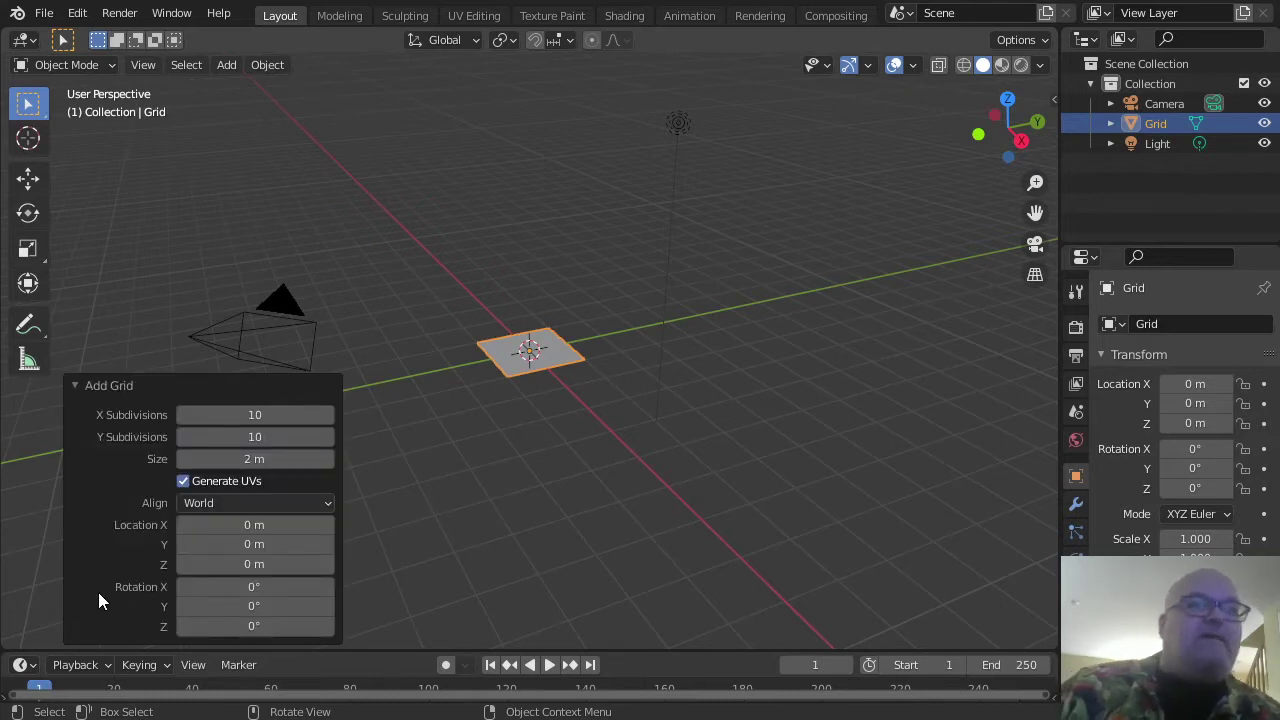
click(258, 414)
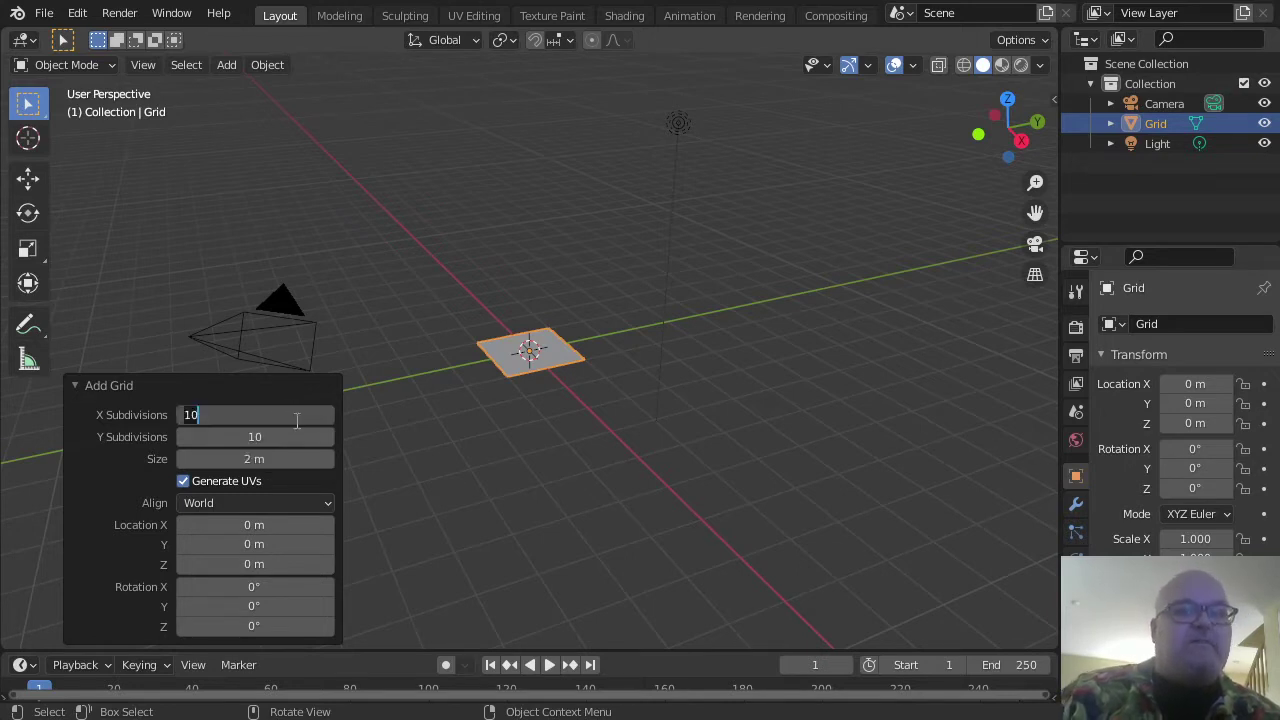
text(128)
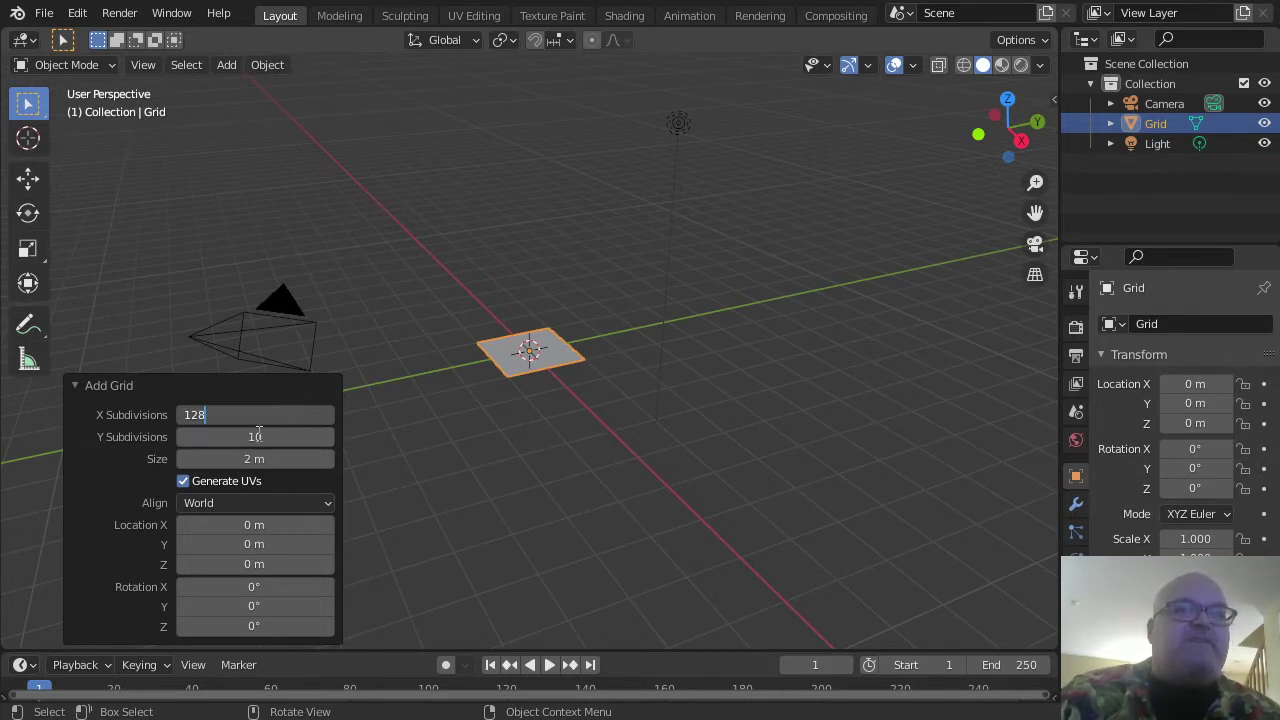
key(Return)
click(265, 437)
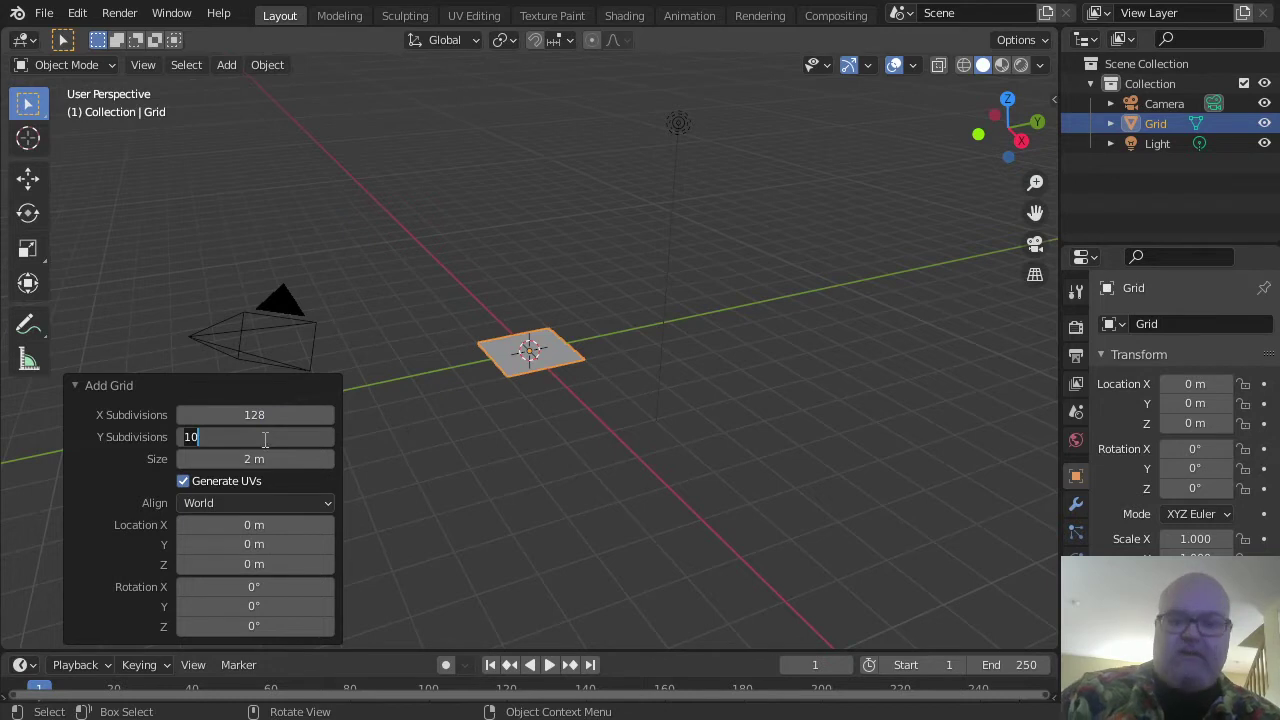
text(72)
key(Tab)
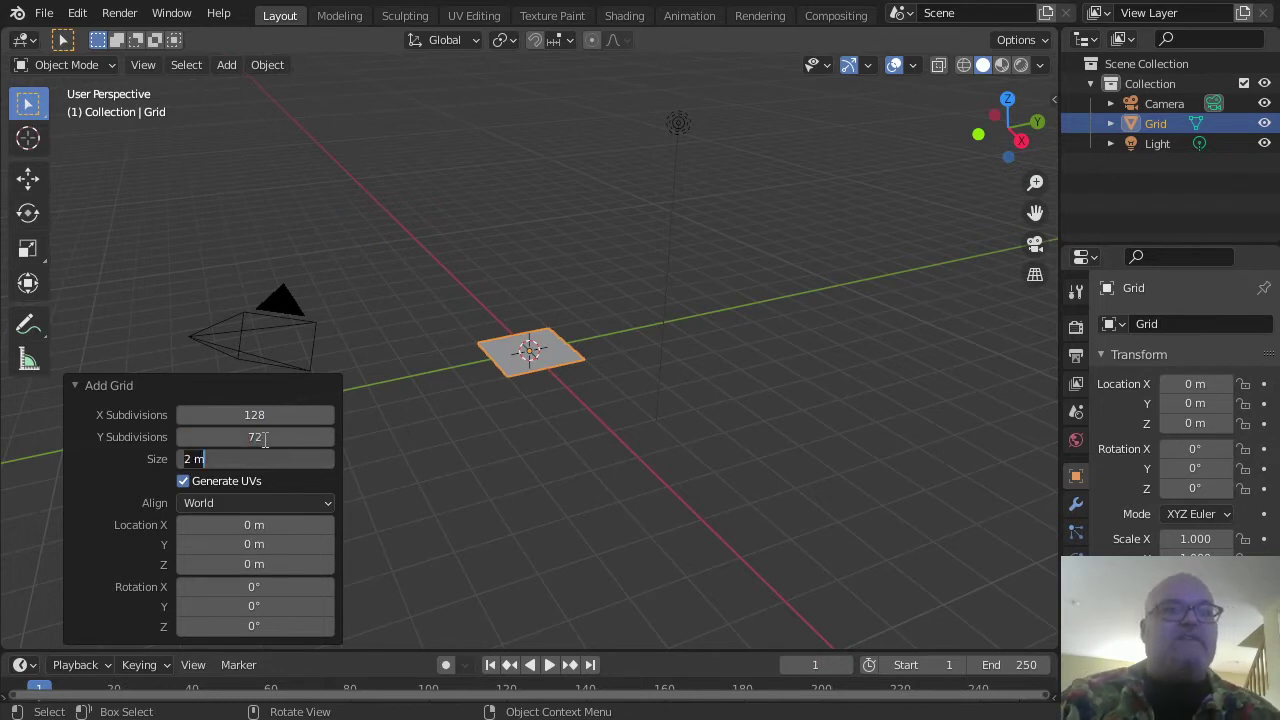
key(Return)
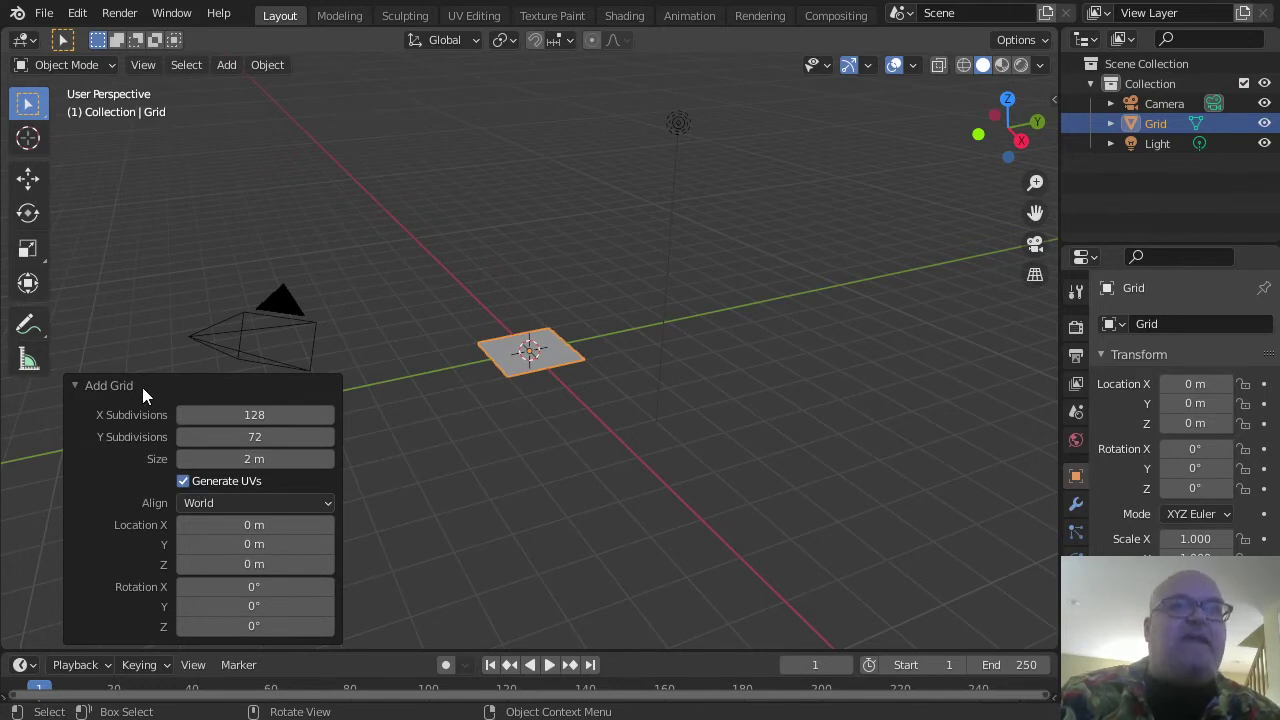
right_click(523, 363)
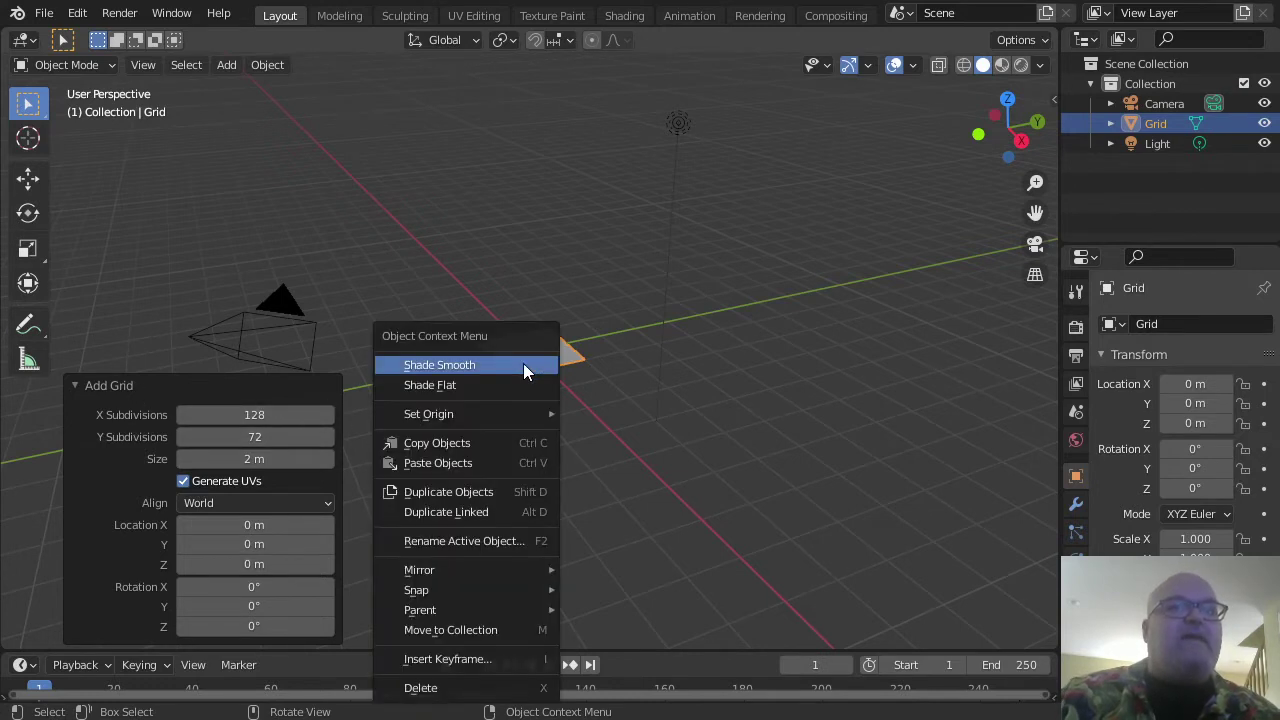
click(573, 354)
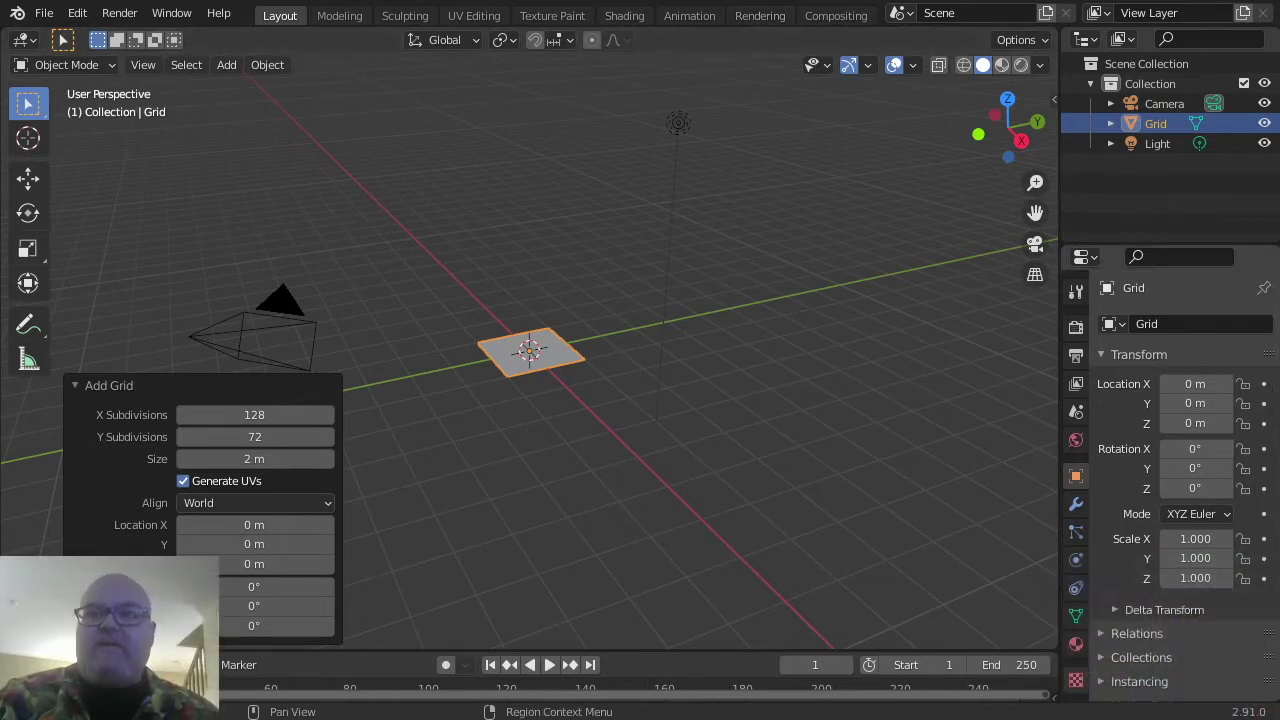
Step: Give the grid a new material whose base color uses the test_equi image texture with its extension set to Clip
click(1076, 643)
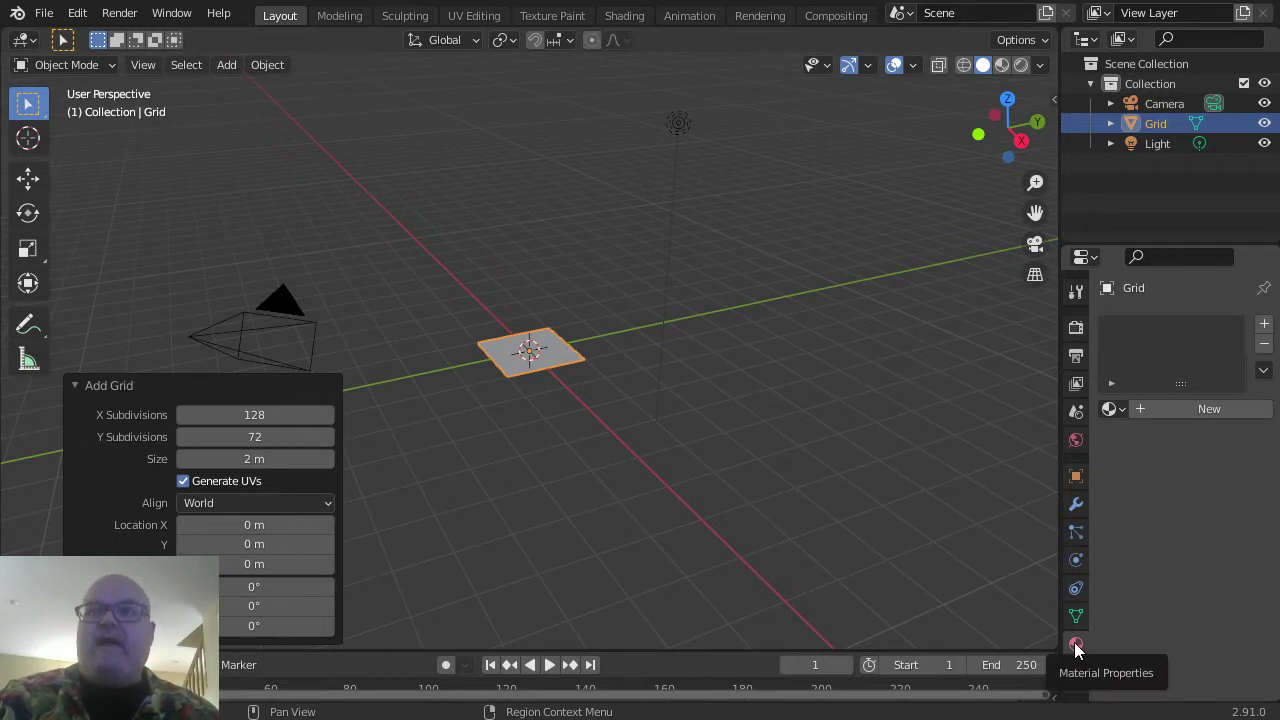
click(1189, 408)
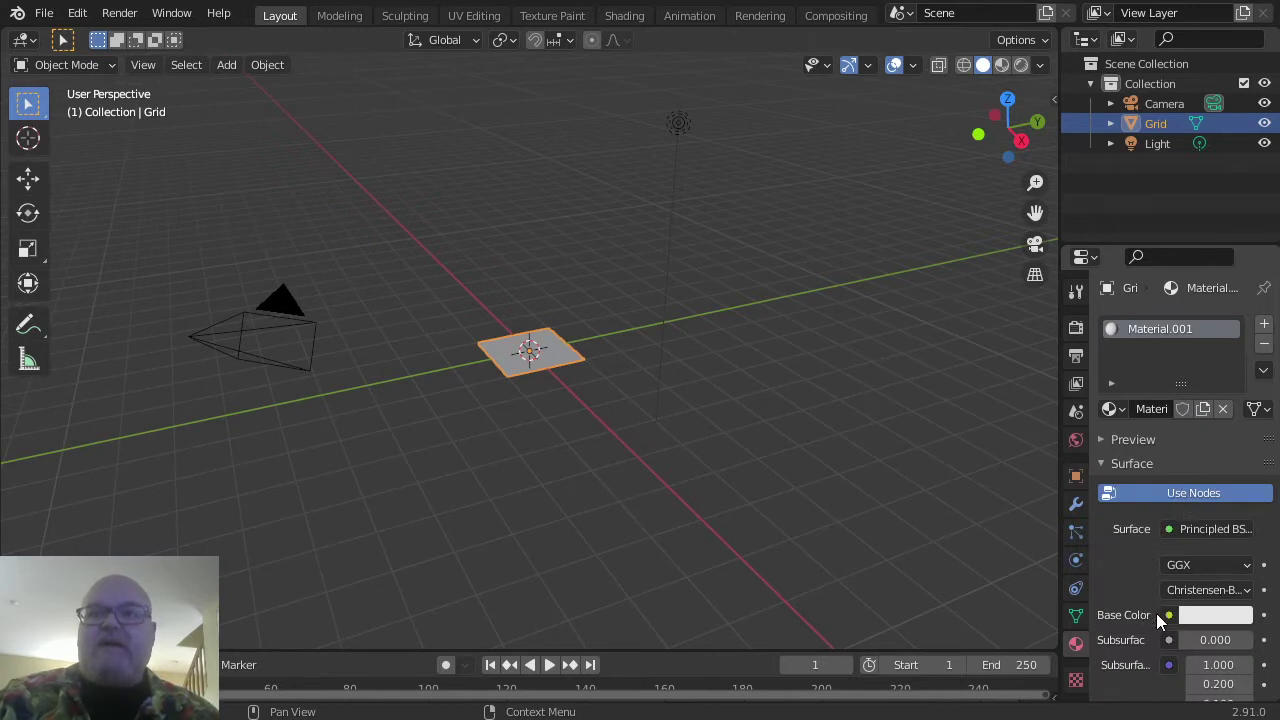
scroll(1145, 646, down, 2)
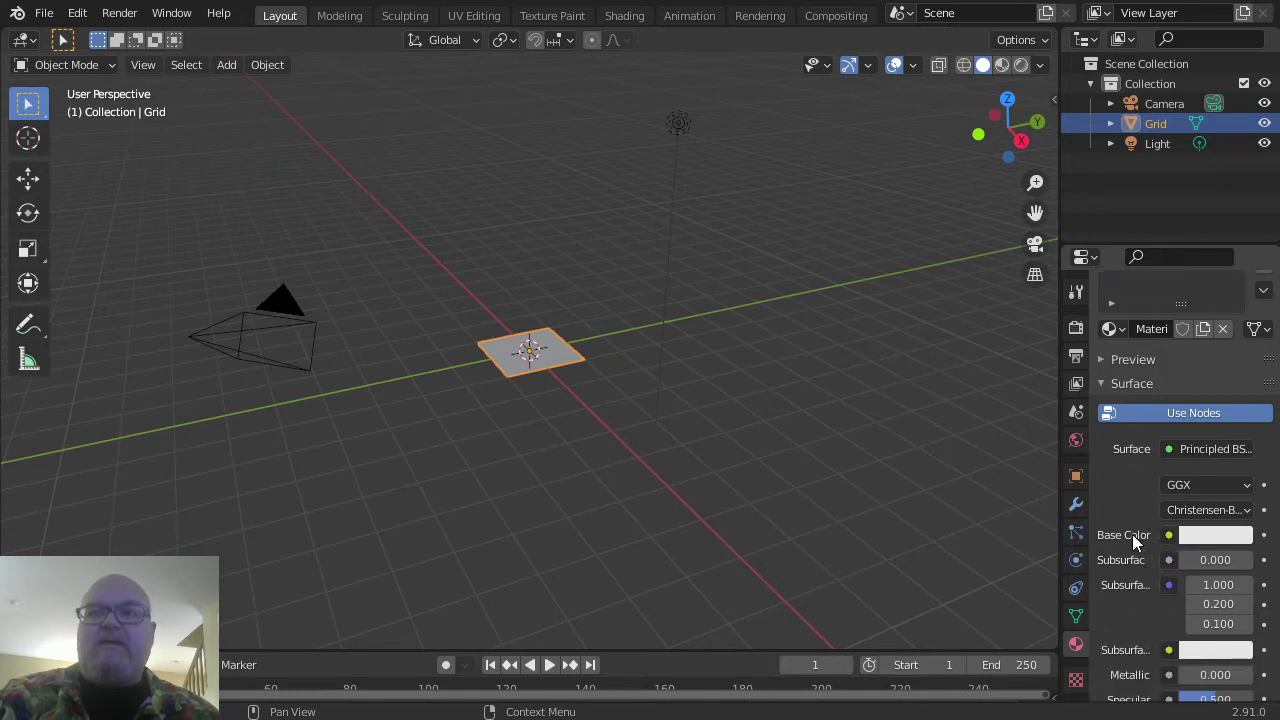
click(1170, 535)
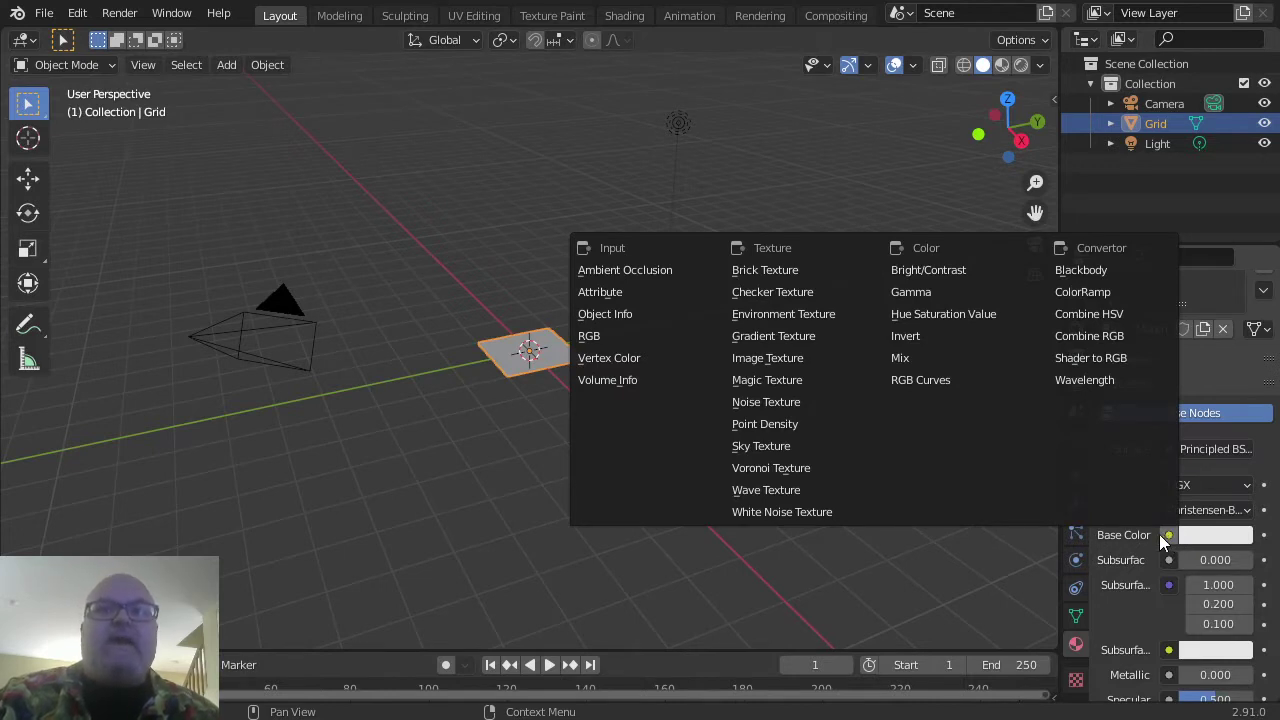
click(1167, 535)
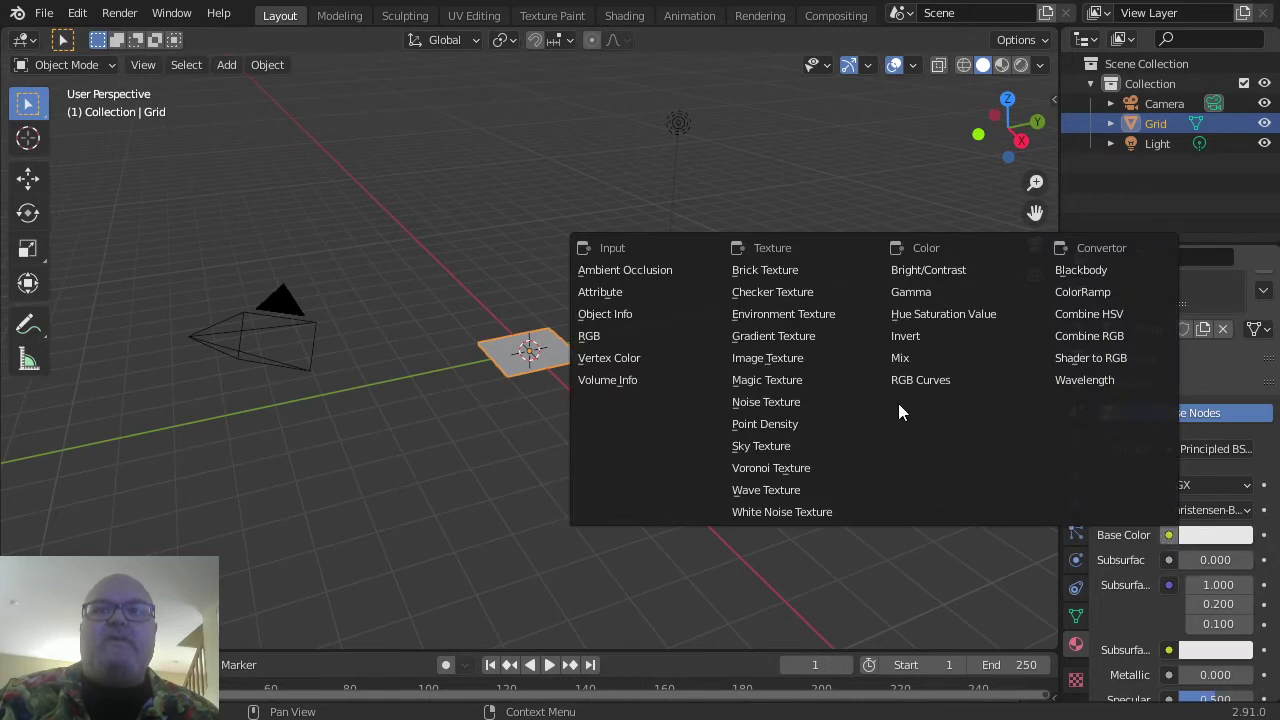
click(798, 362)
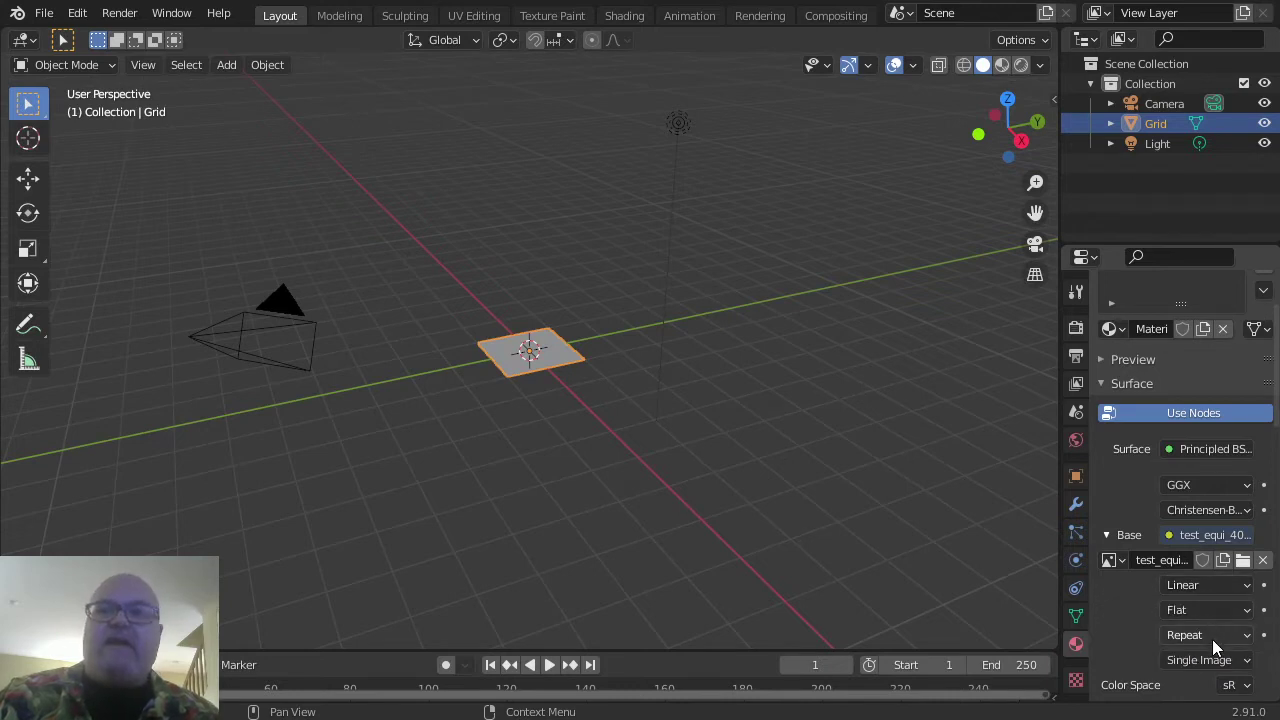
click(1212, 639)
click(1215, 570)
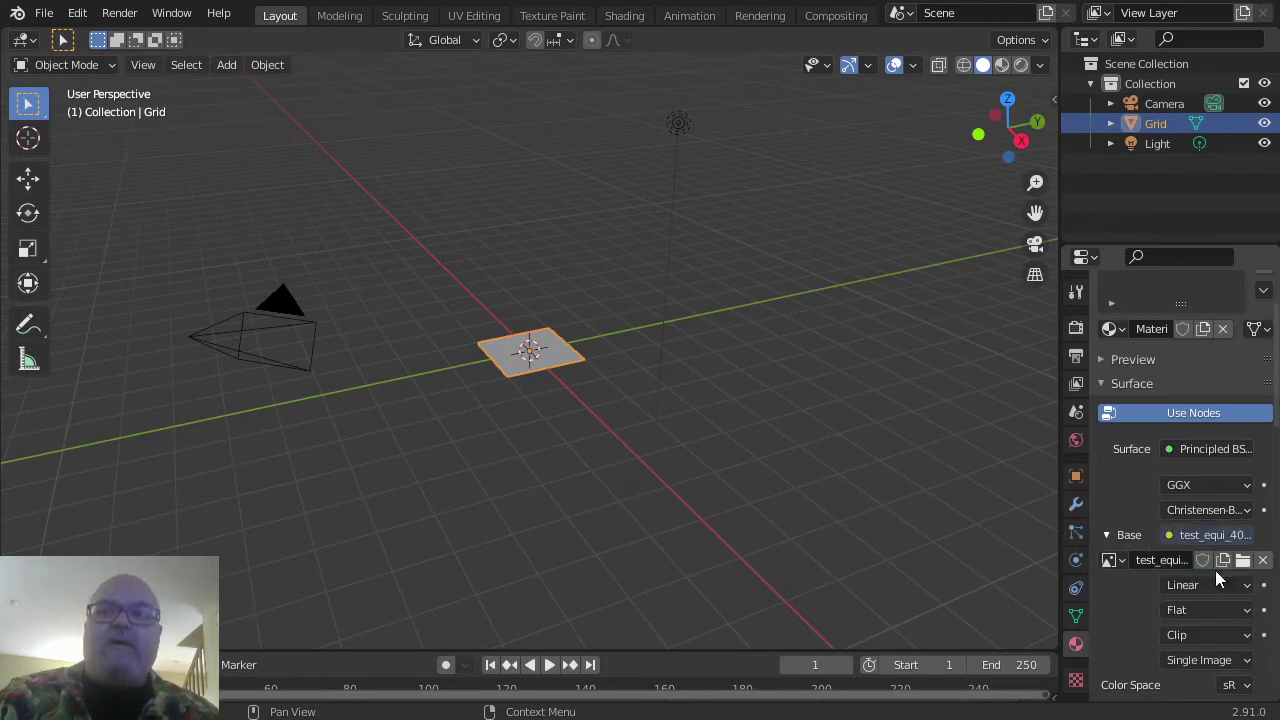
Step: Show the textured grid in Material Preview shading with an orthographic view
click(1002, 65)
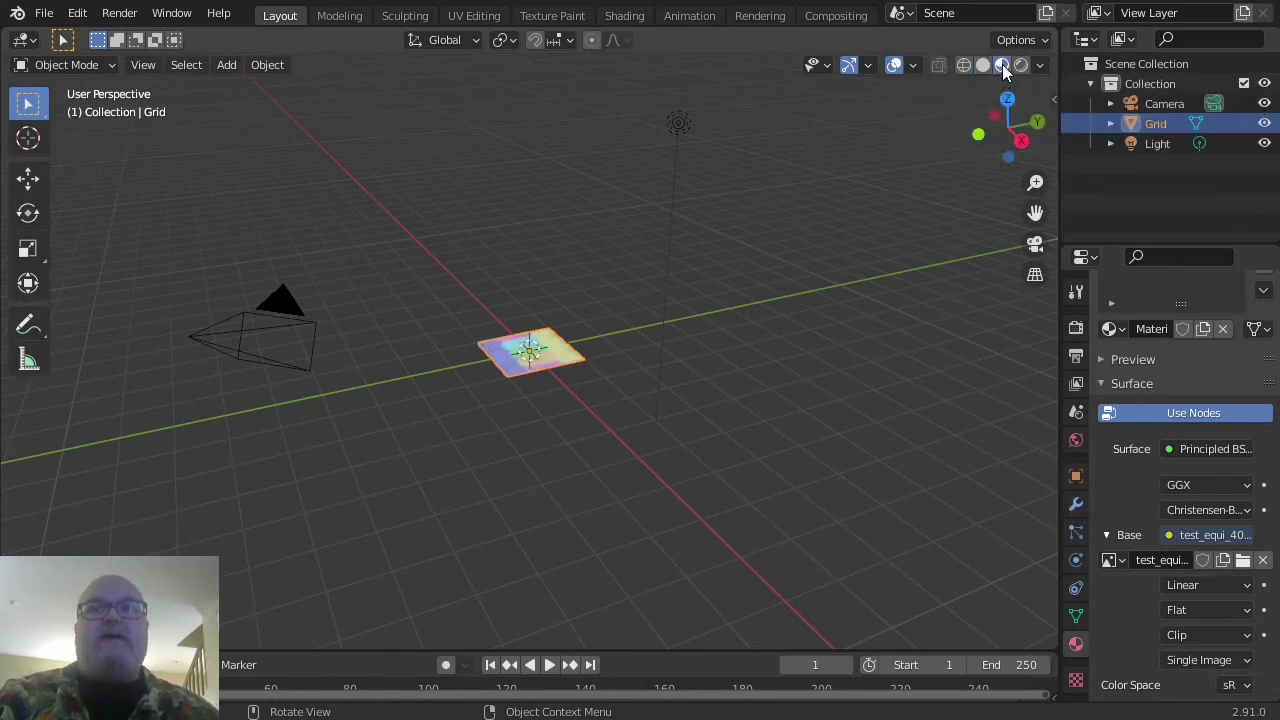
scroll(520, 370, up, 8)
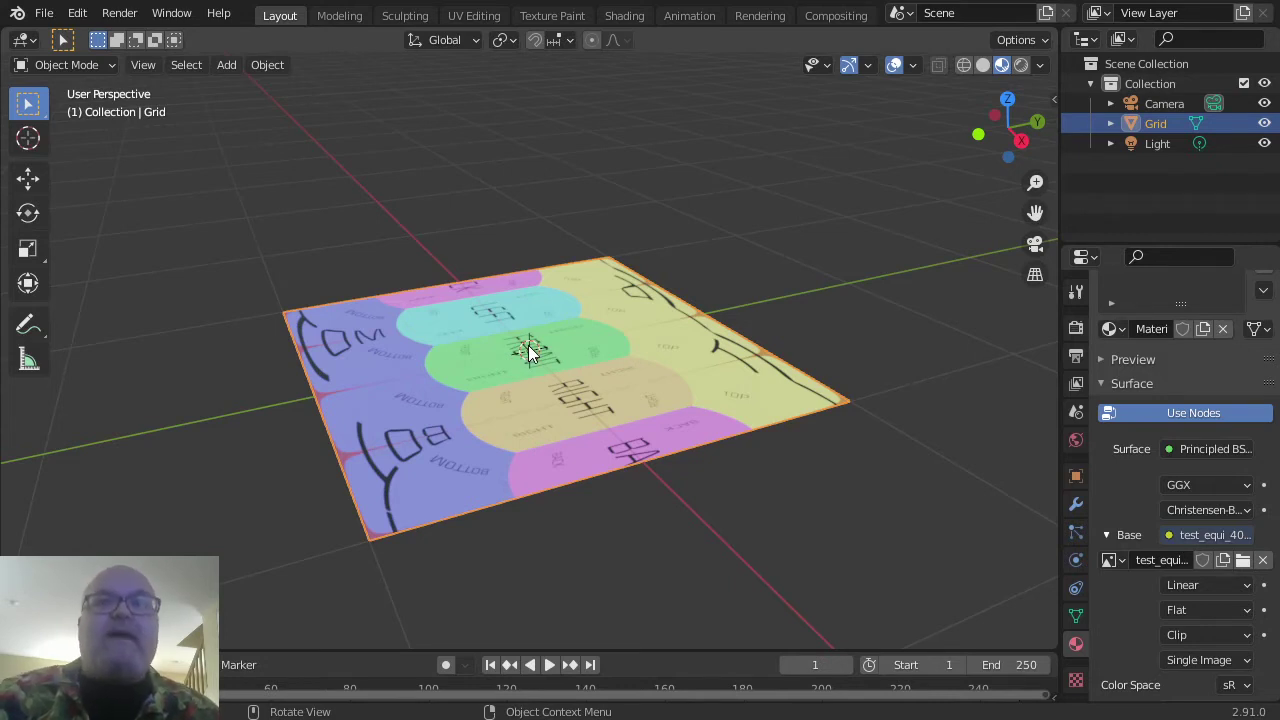
key(KP_5)
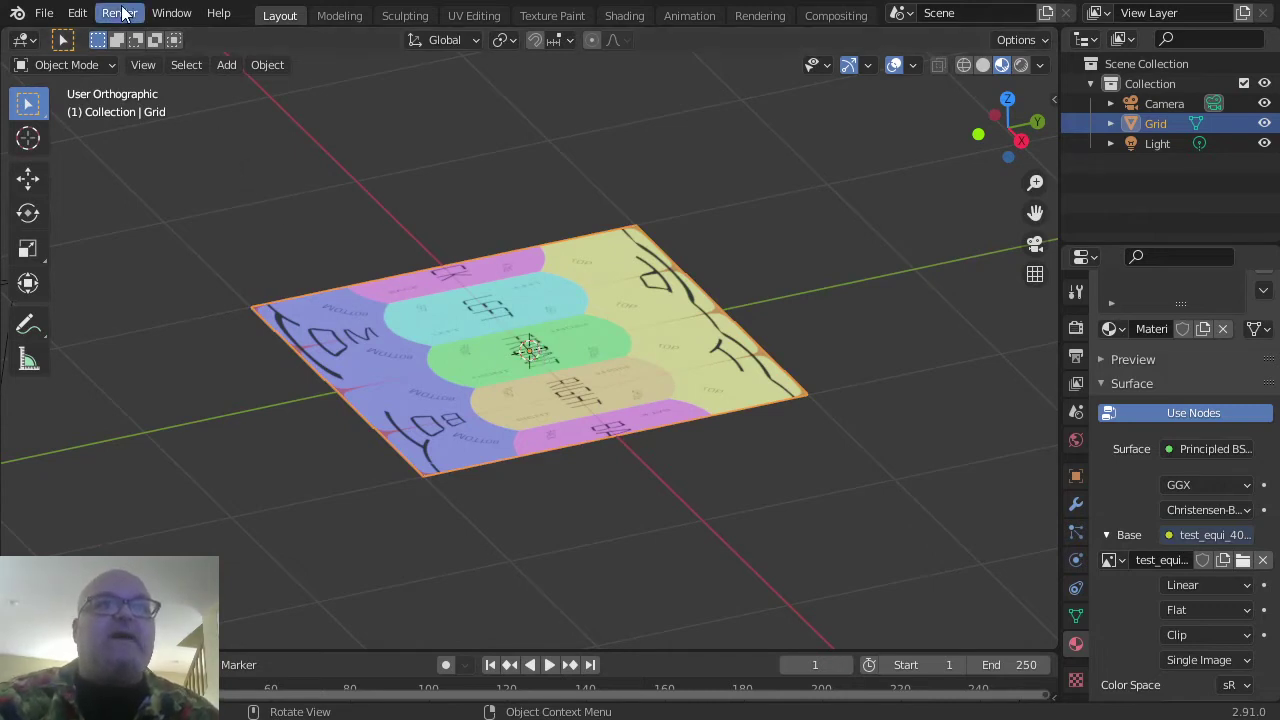
Step: Open the program preferences for inspection
click(43, 14)
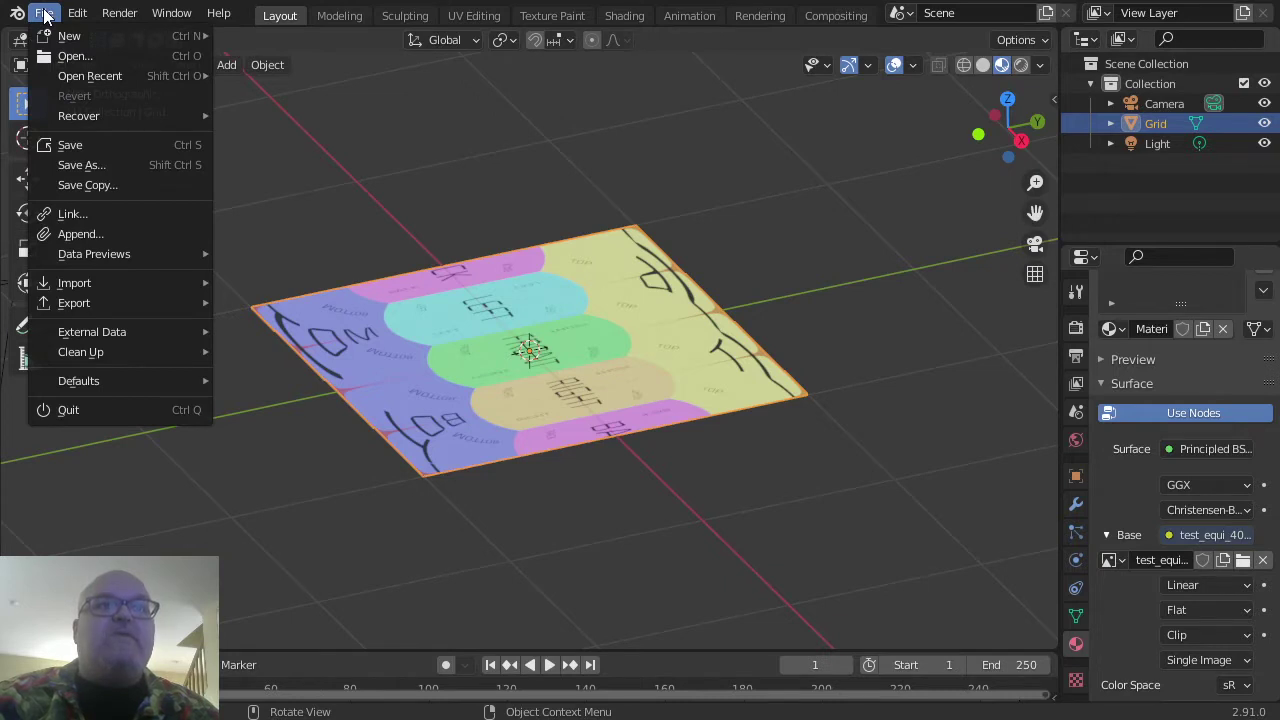
mouse_move(72, 13)
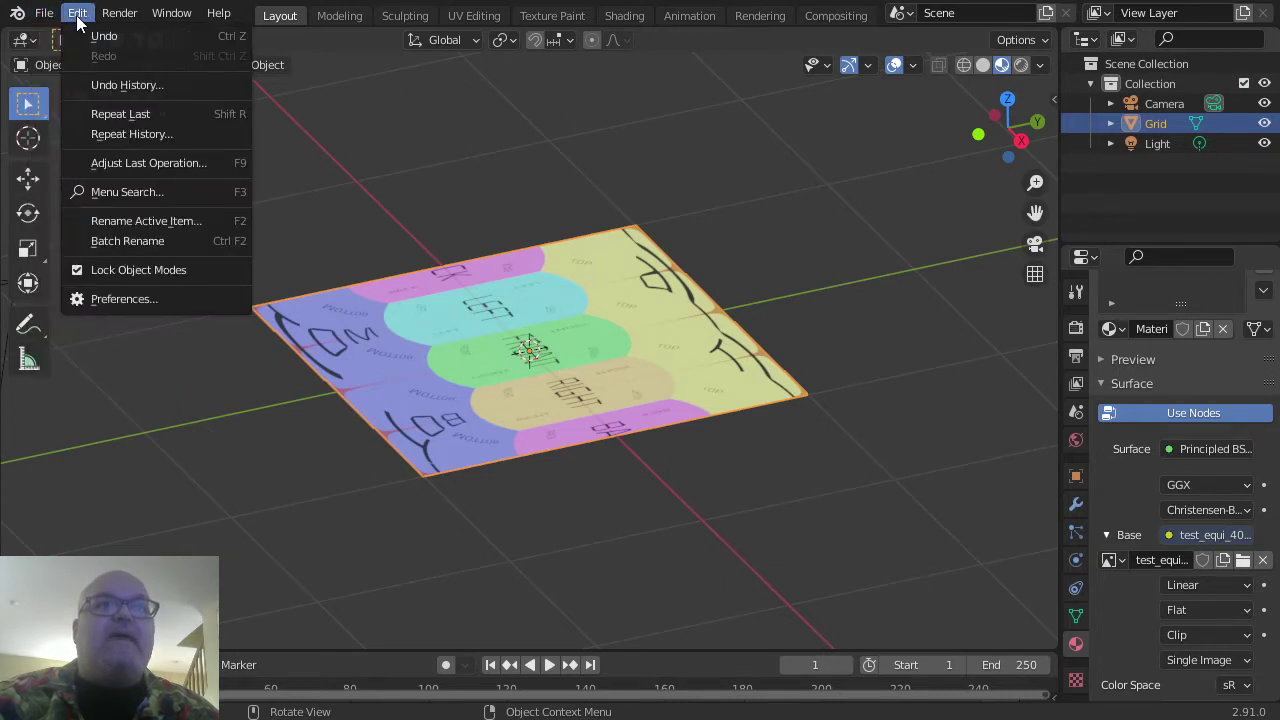
click(127, 301)
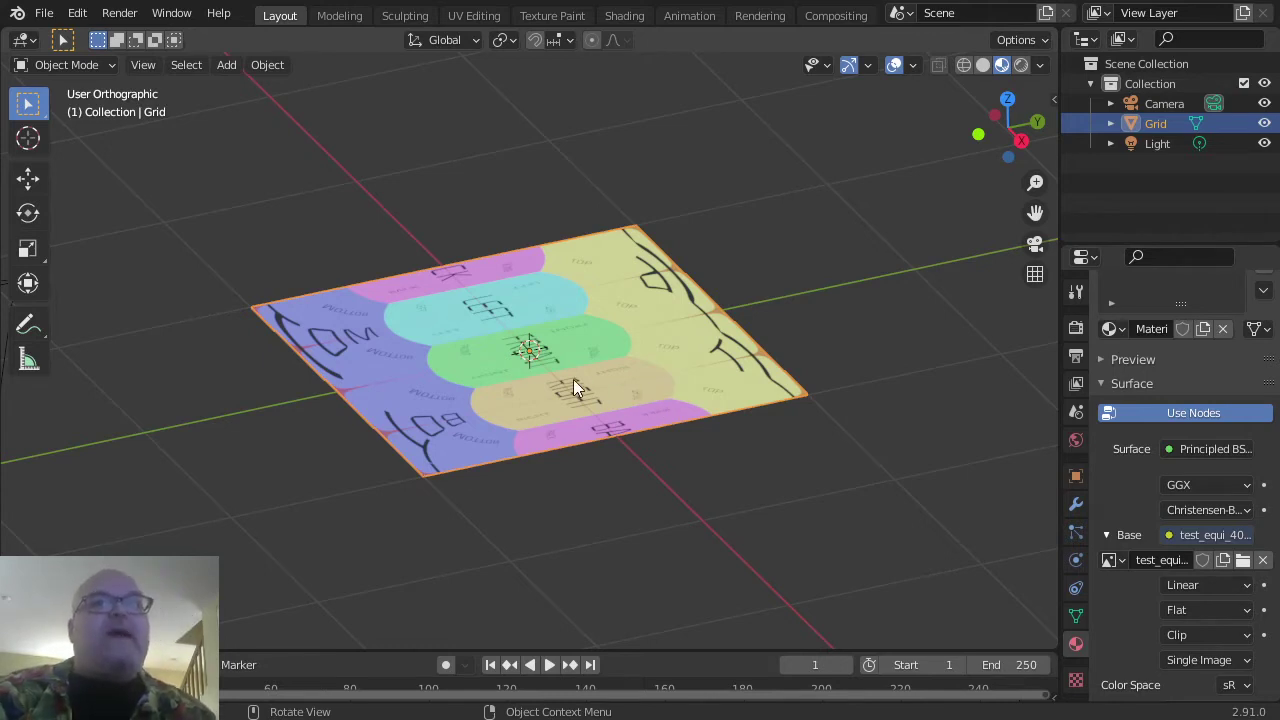
Step: Enter Edit Mode on the grid, mirror its whole mesh by scaling -1 along global X, and flip its normals
key(Tab)
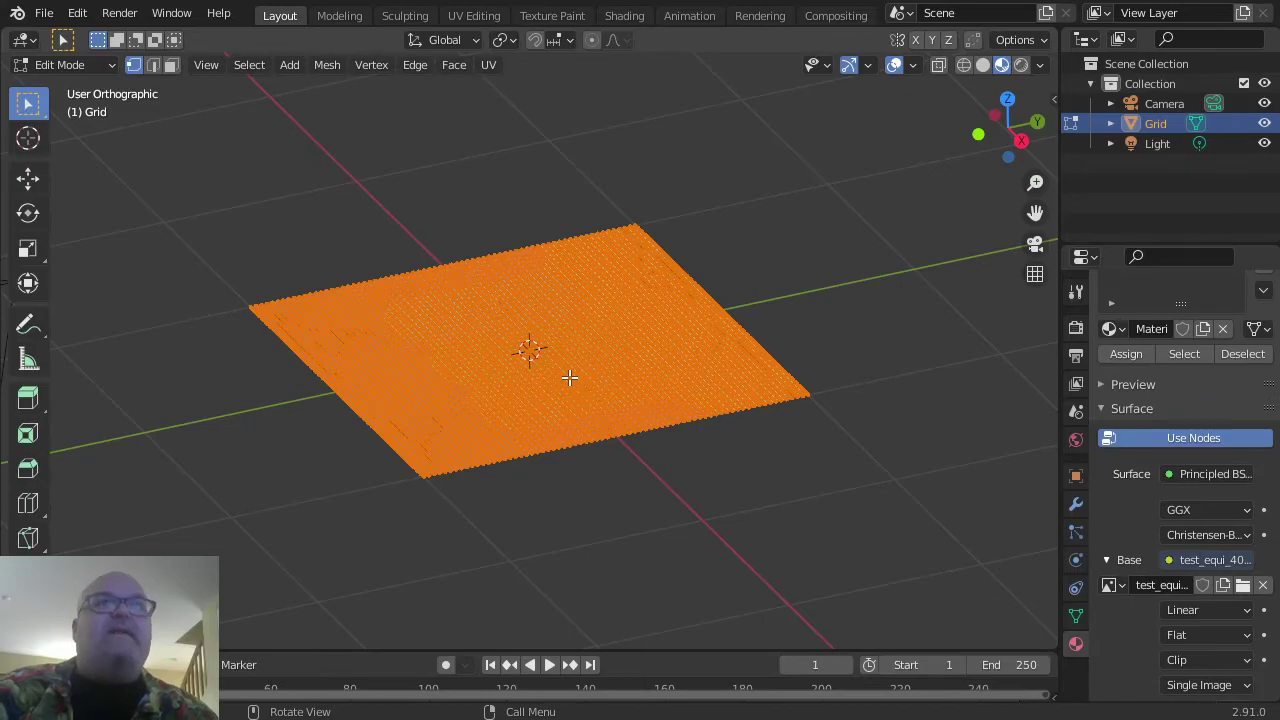
scroll(505, 385, up, 4)
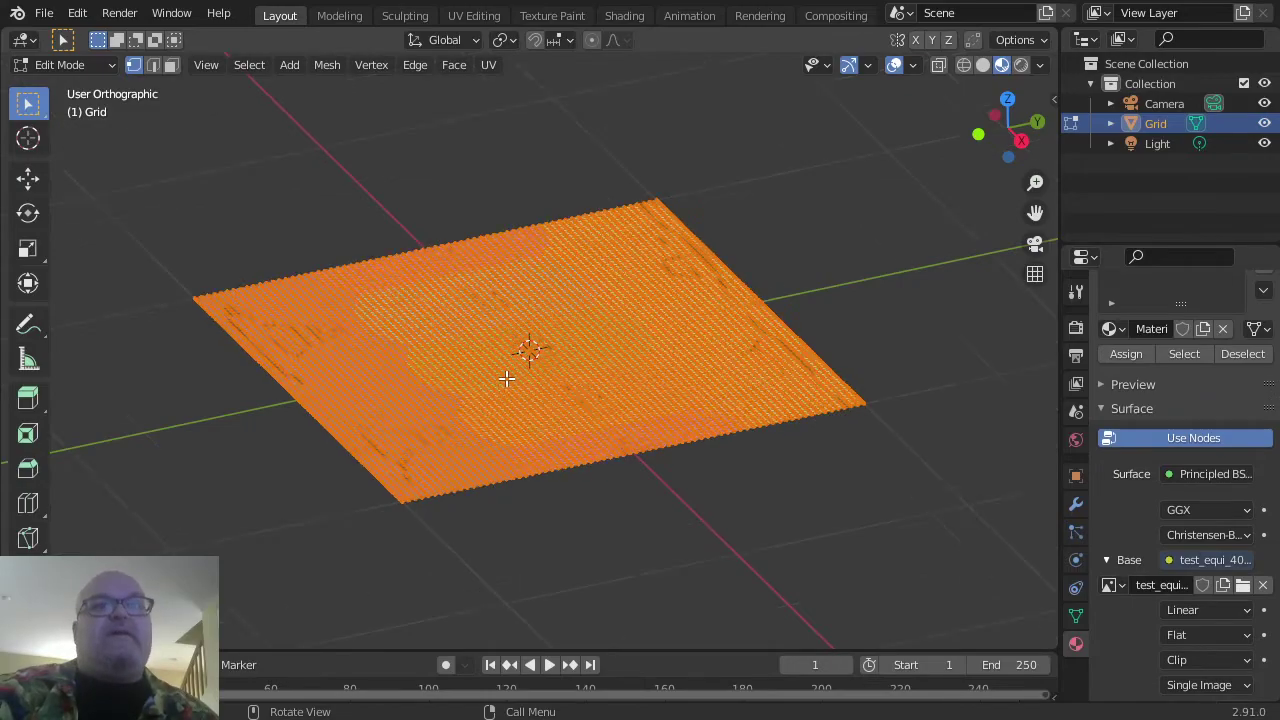
scroll(505, 385, up, 4)
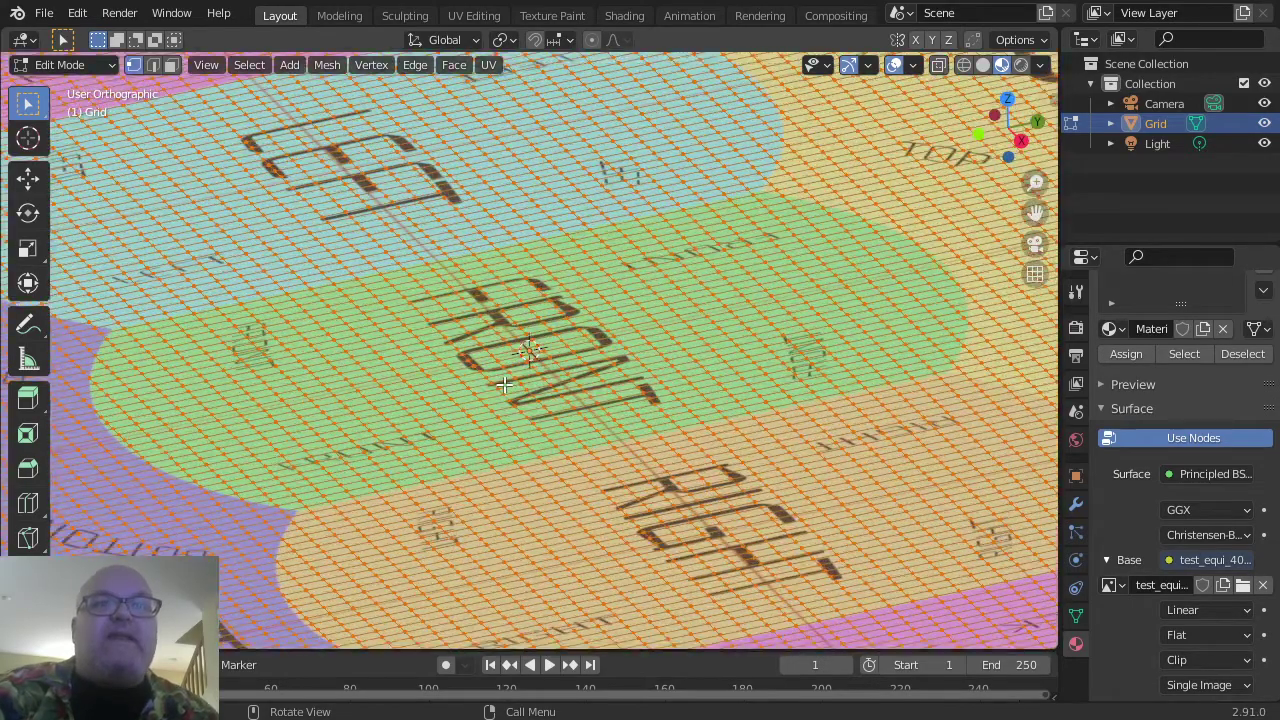
scroll(510, 384, down, 4)
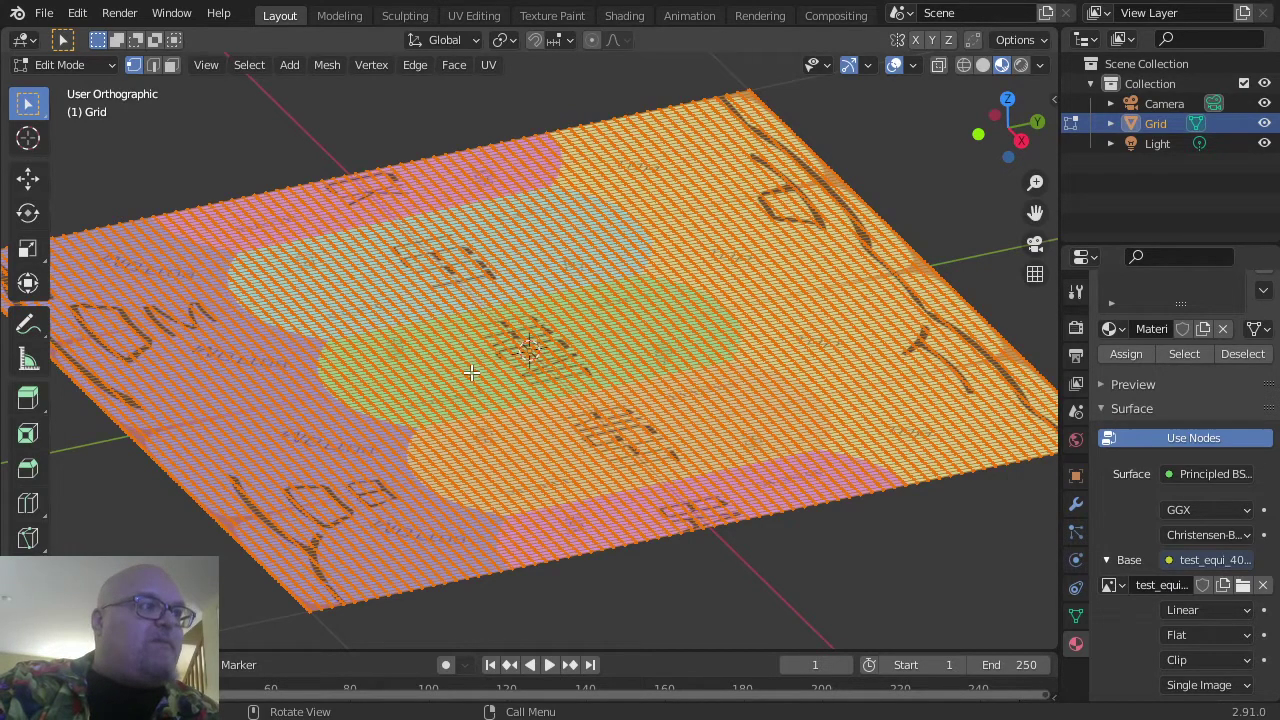
key(s)
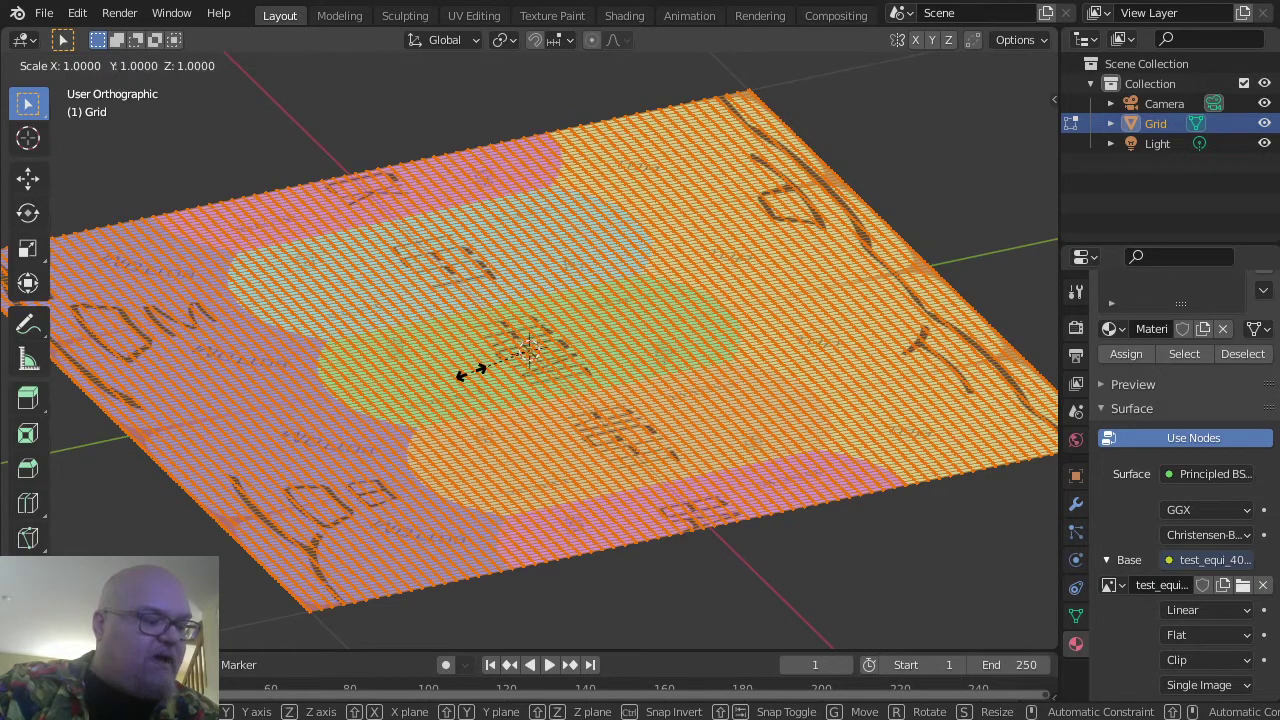
key(x)
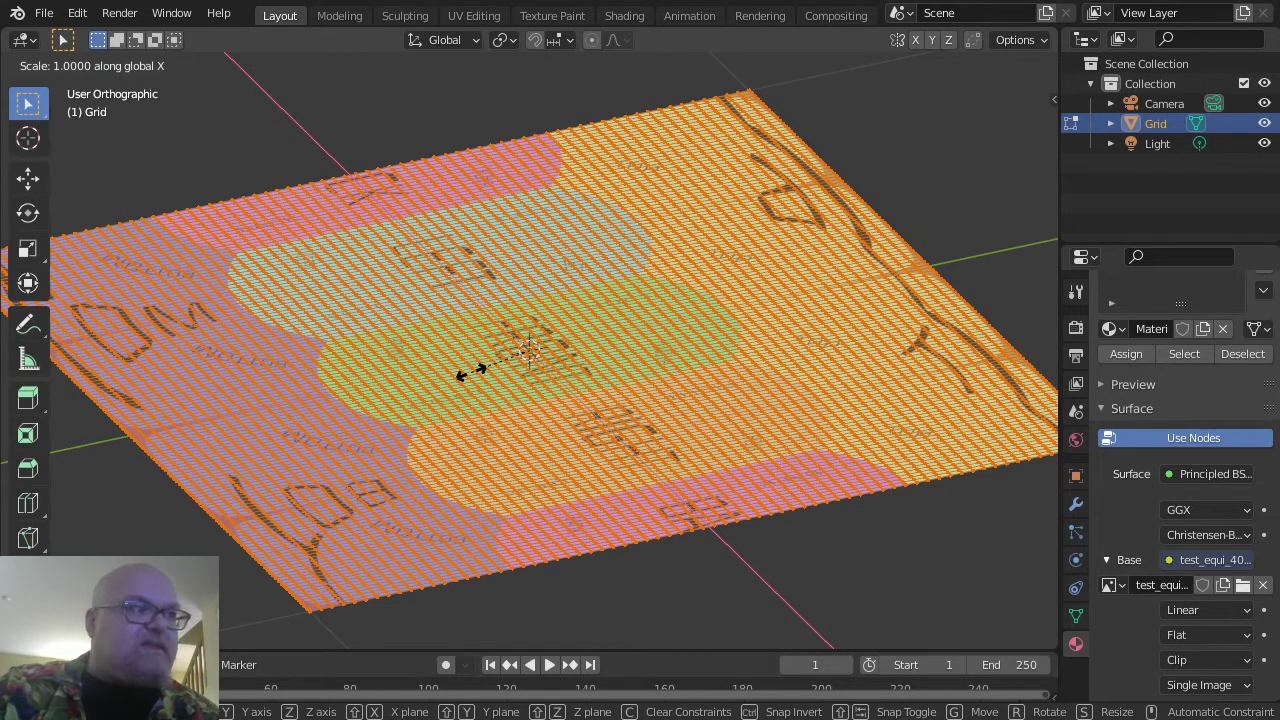
text(-1)
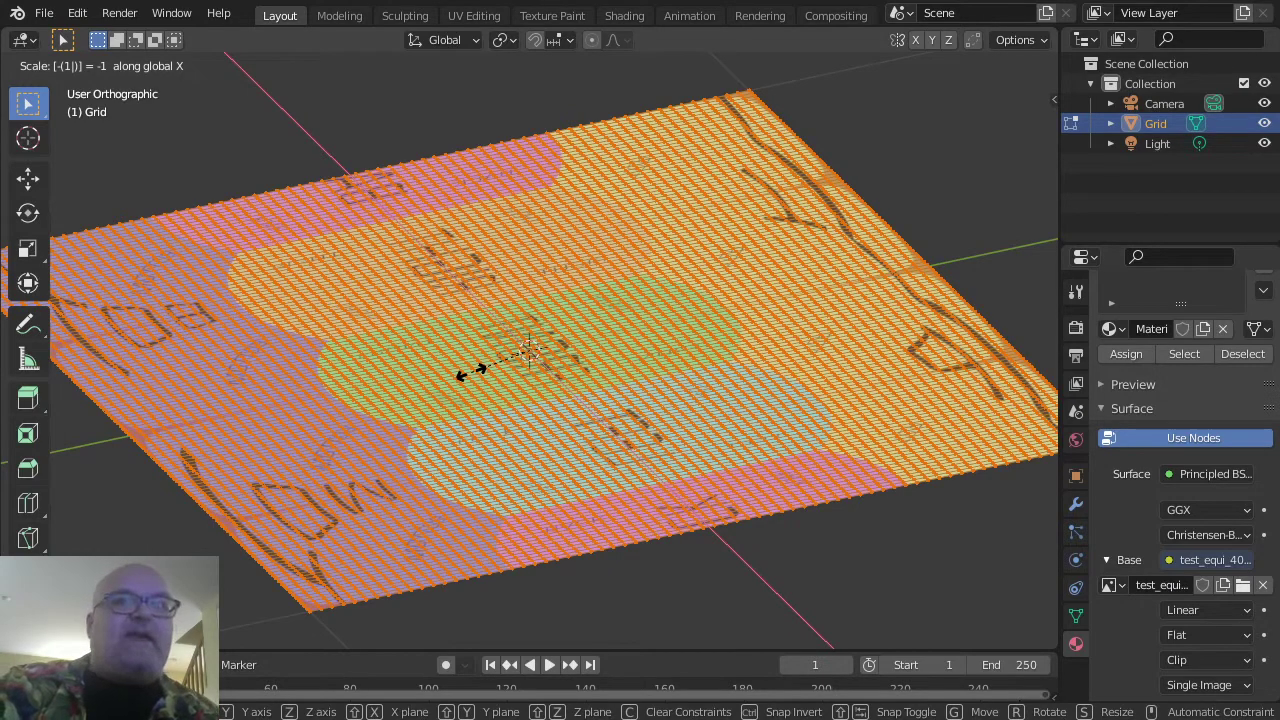
key(Return)
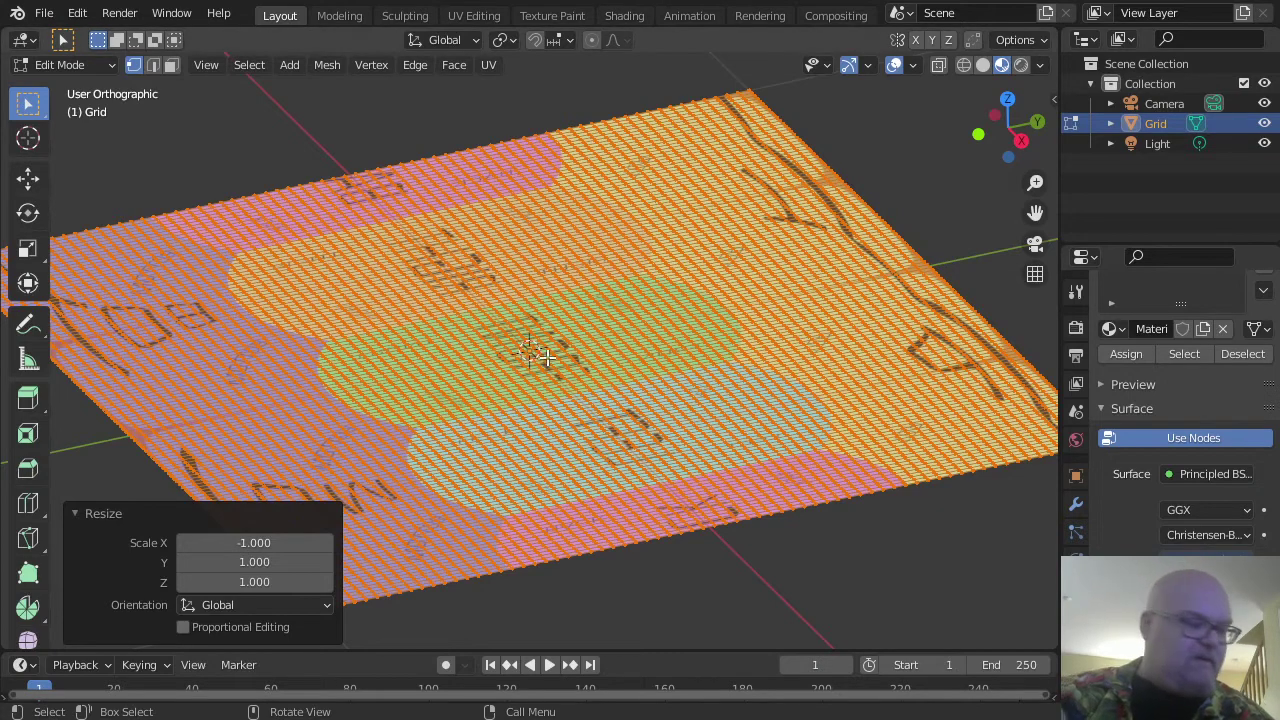
key(alt+n)
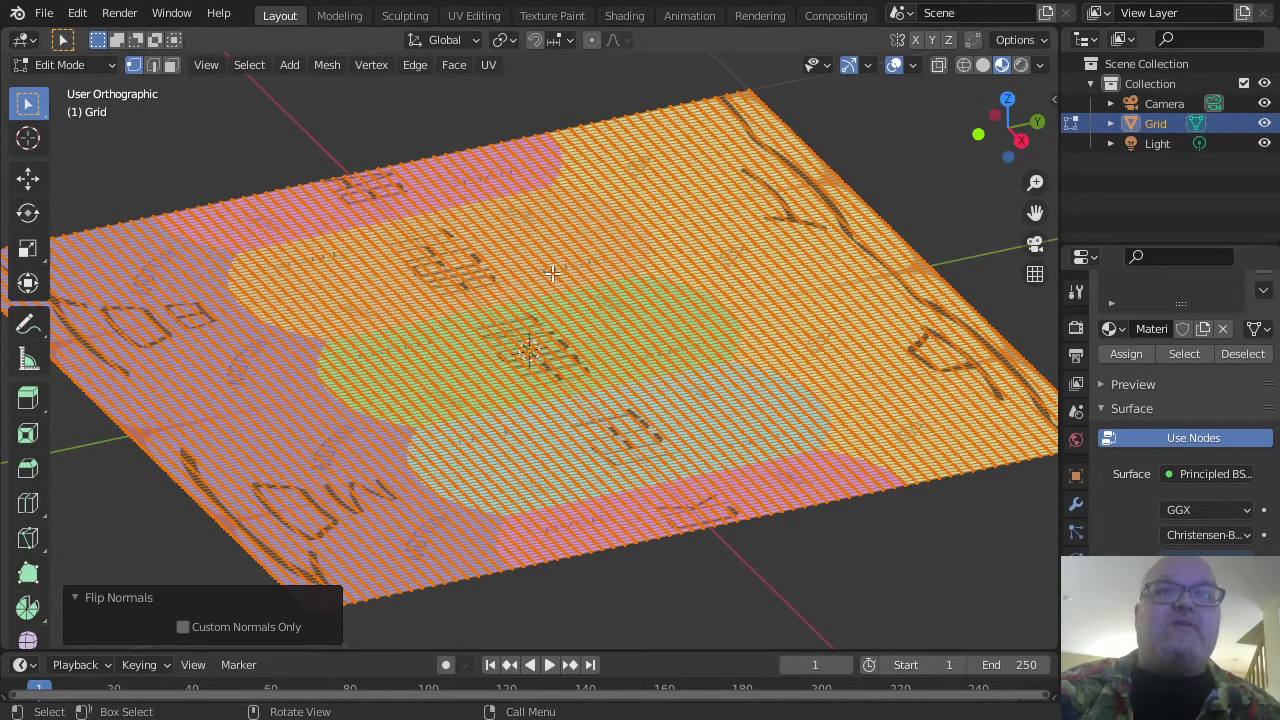
Step: From the right orthographic view, move the whole mesh 1 m up along global Z
key(KP_3)
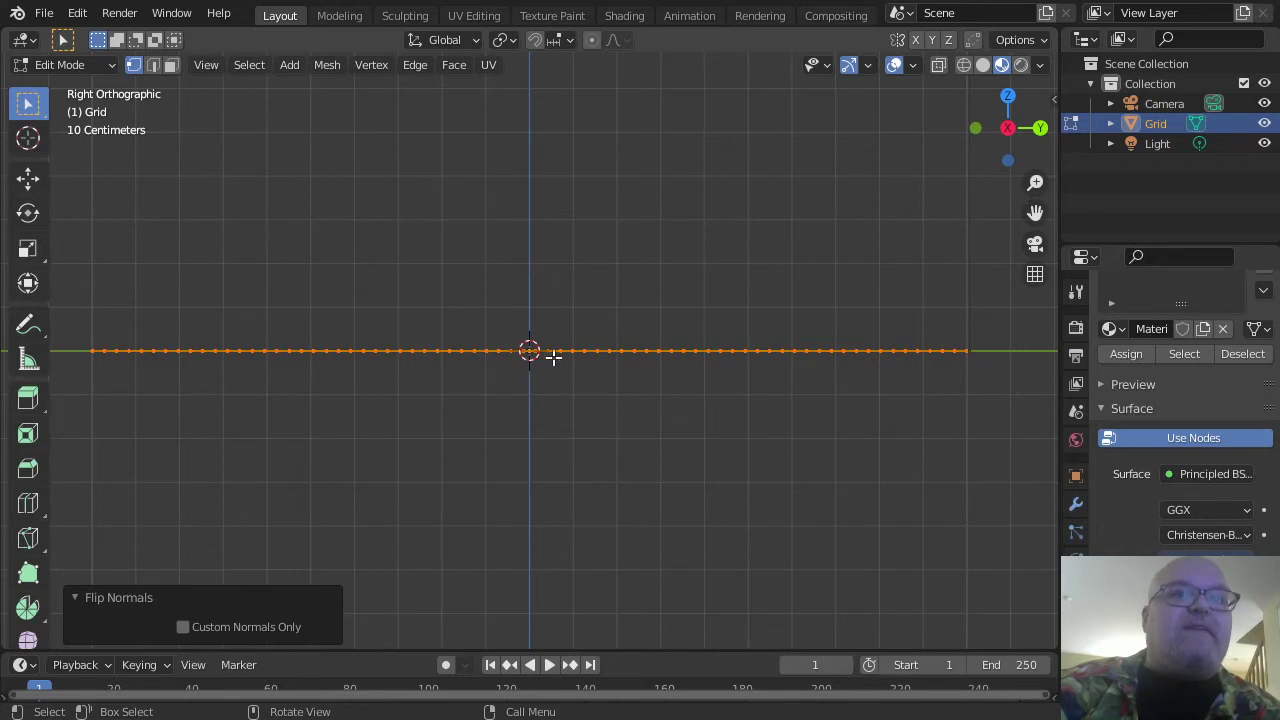
scroll(528, 348, down, 2)
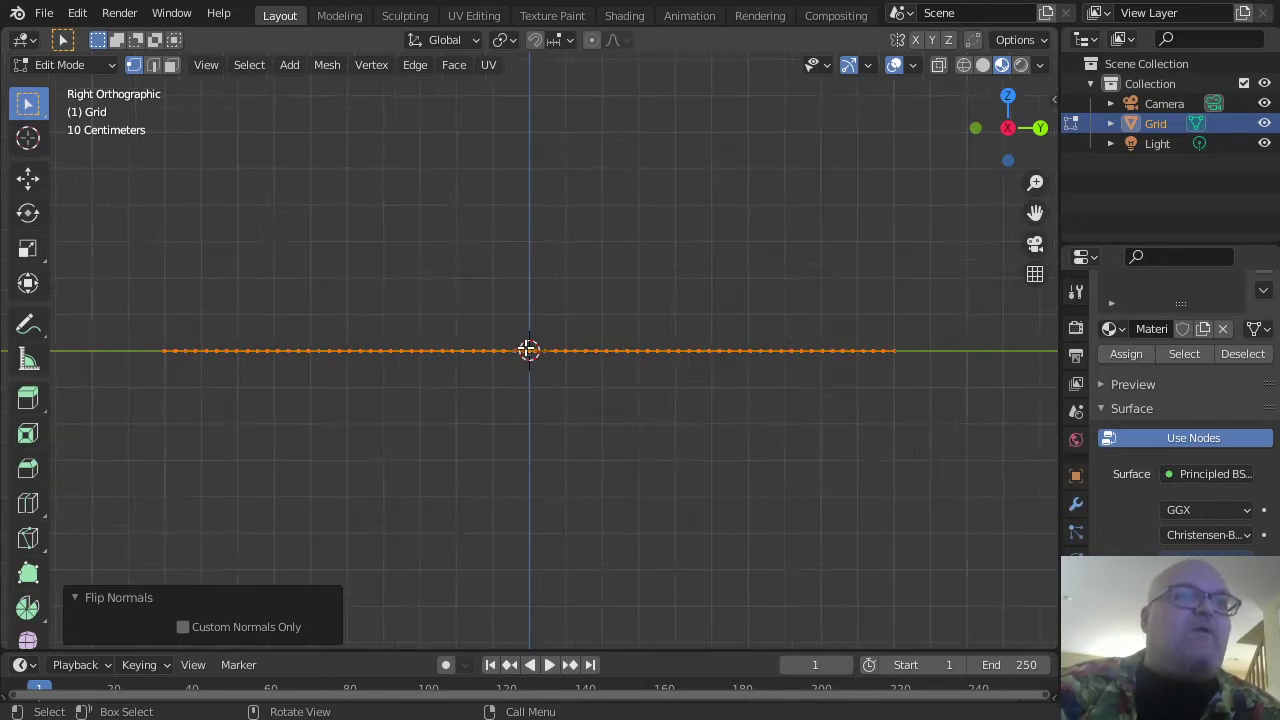
scroll(528, 349, down, 2)
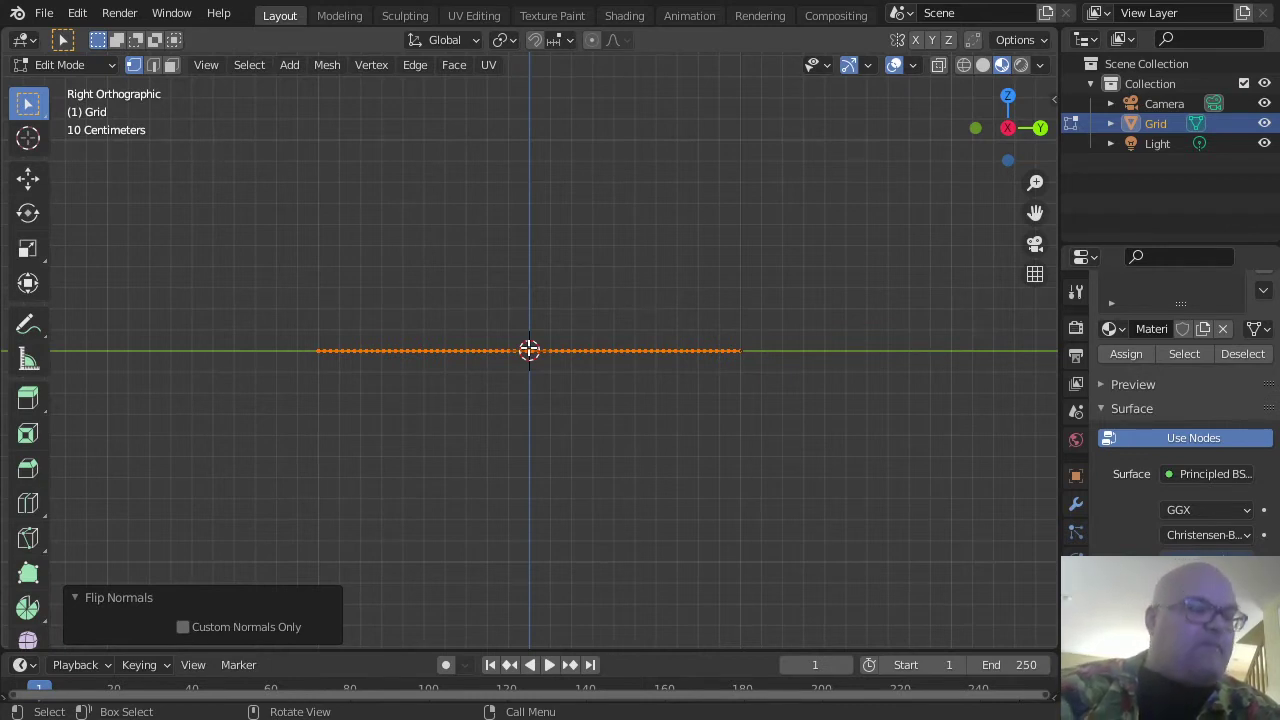
key(g)
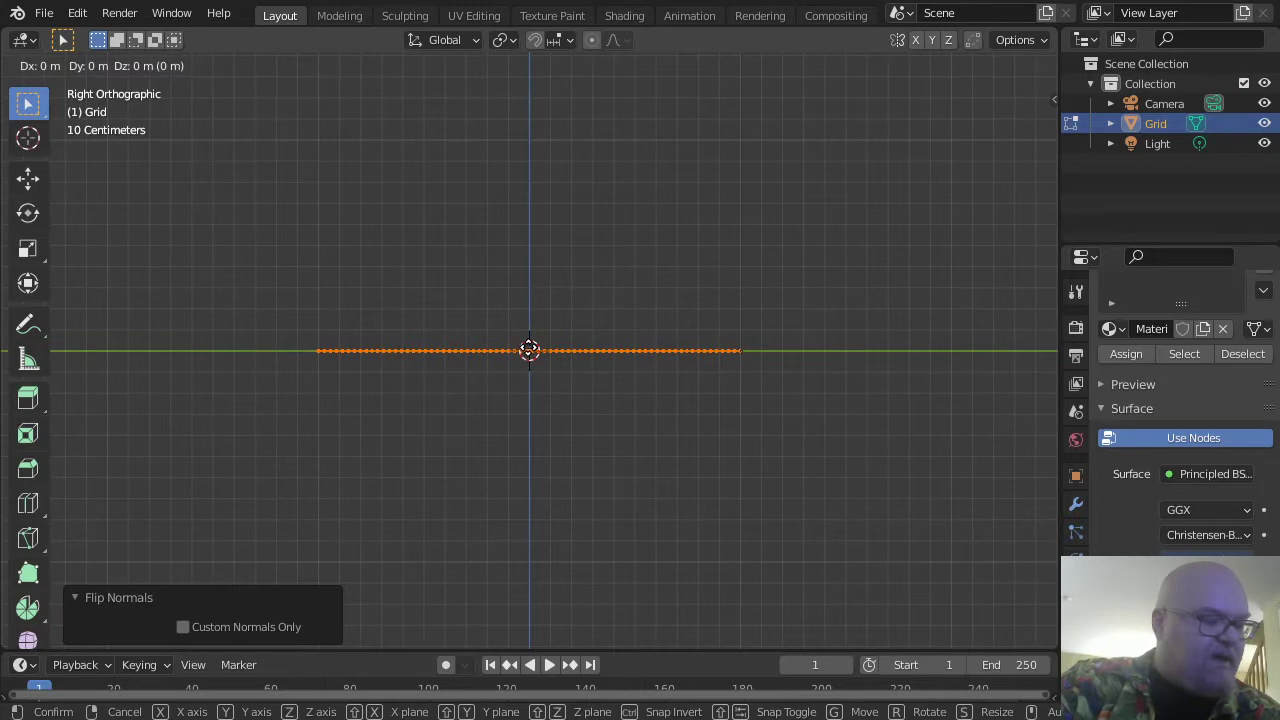
key(z)
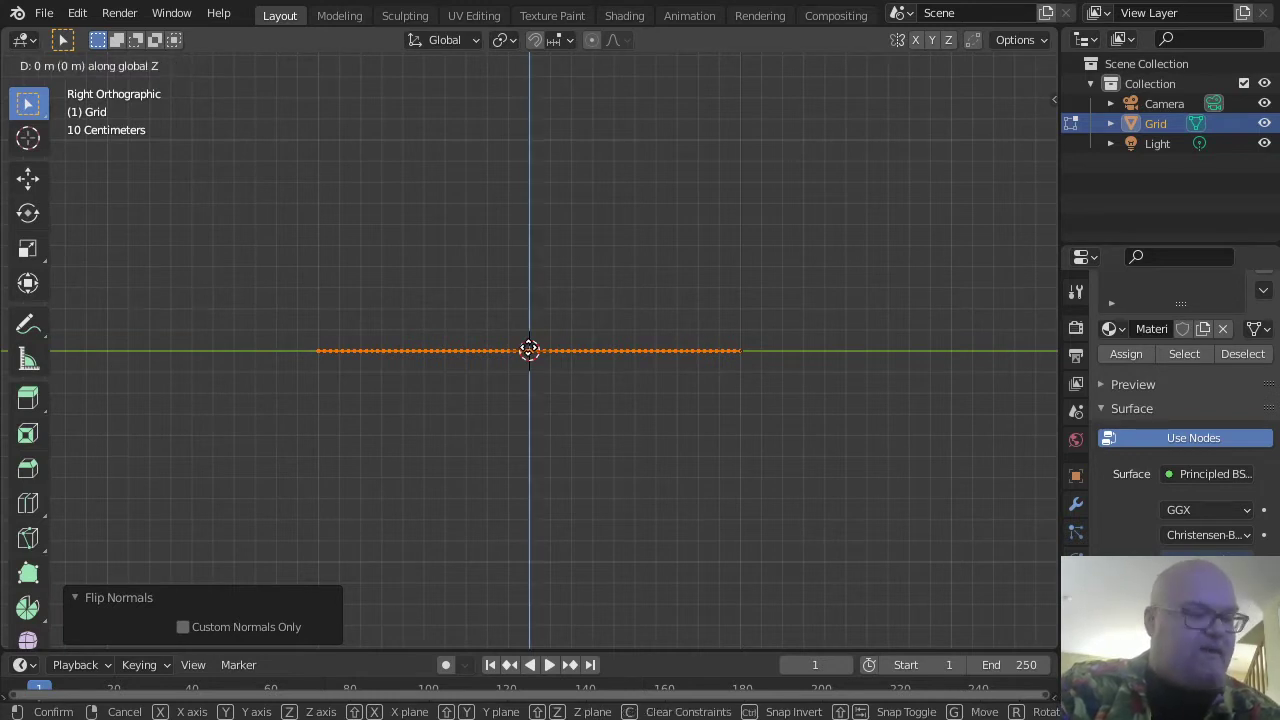
text(1)
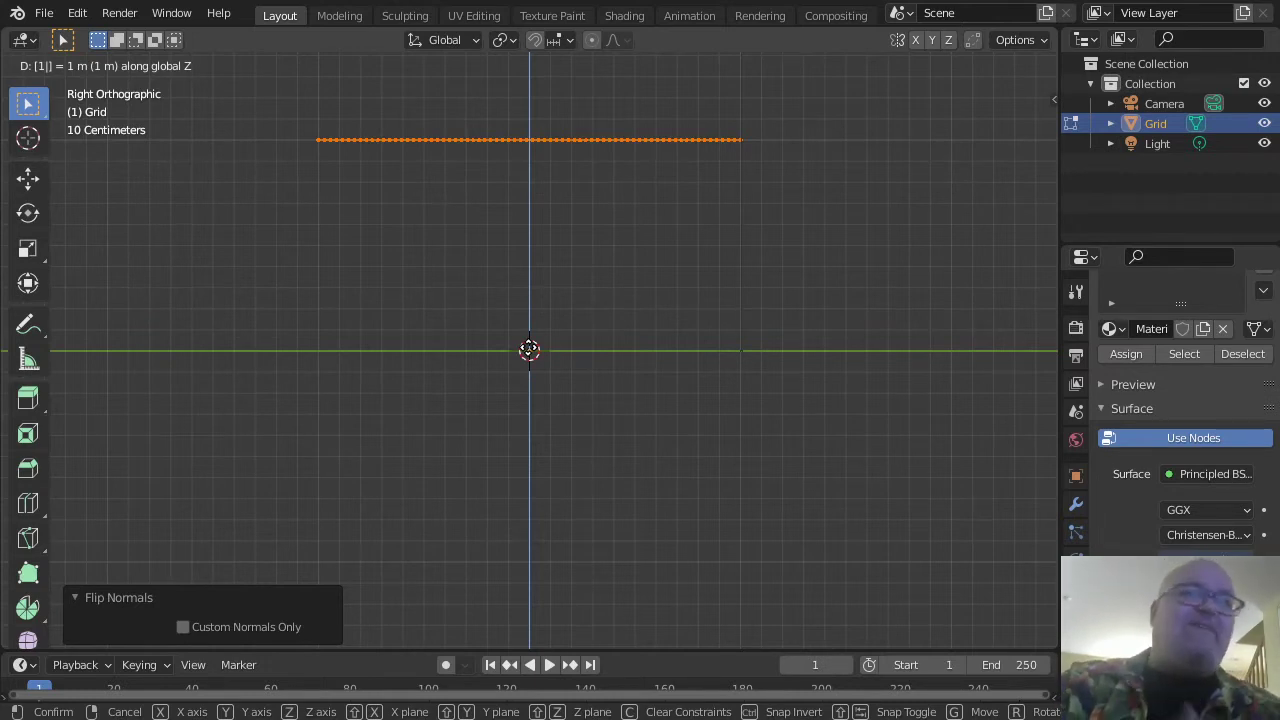
key(Return)
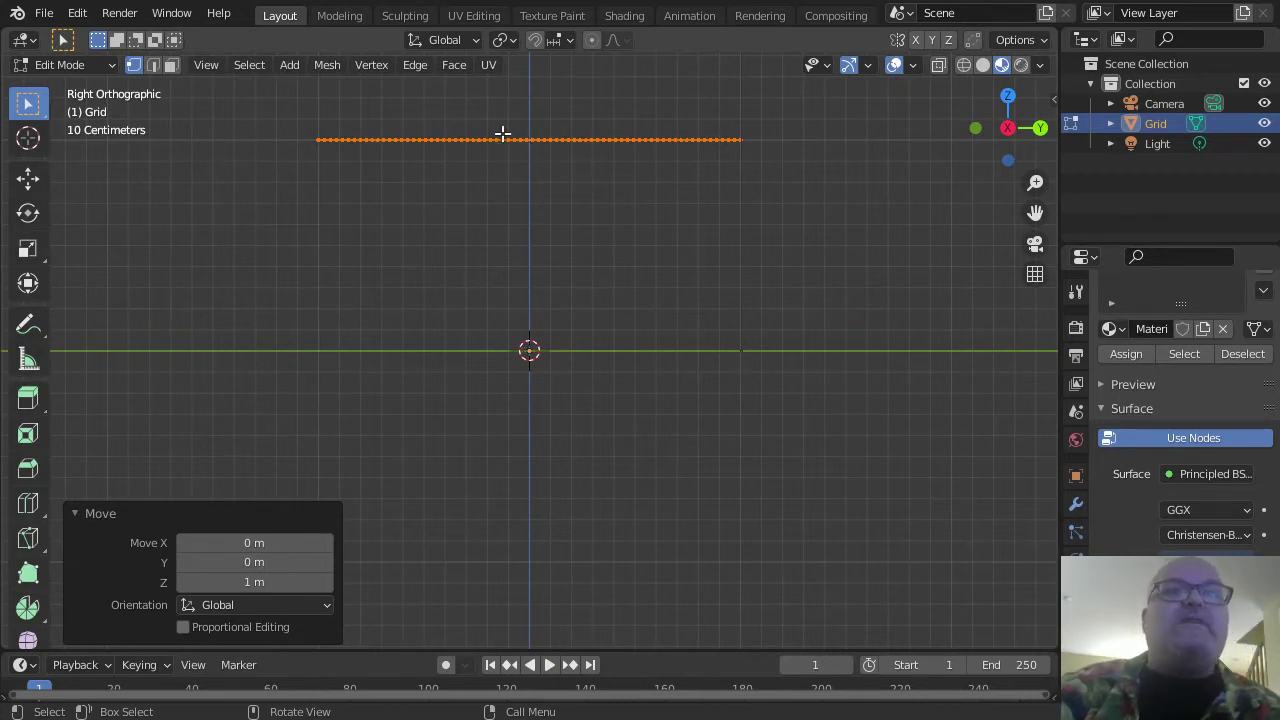
Step: Apply the Warp transform to the whole raised mesh in the right orthographic view
scroll(497, 251, down, 6)
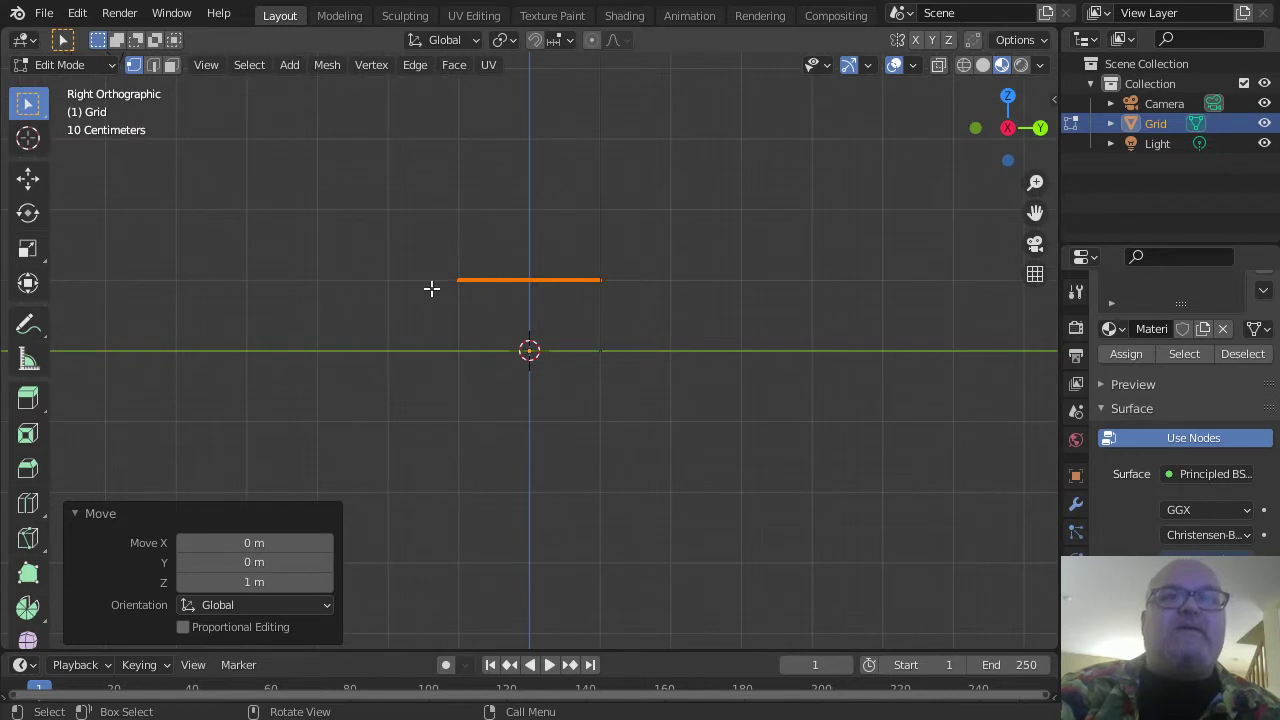
scroll(481, 317, up, 1)
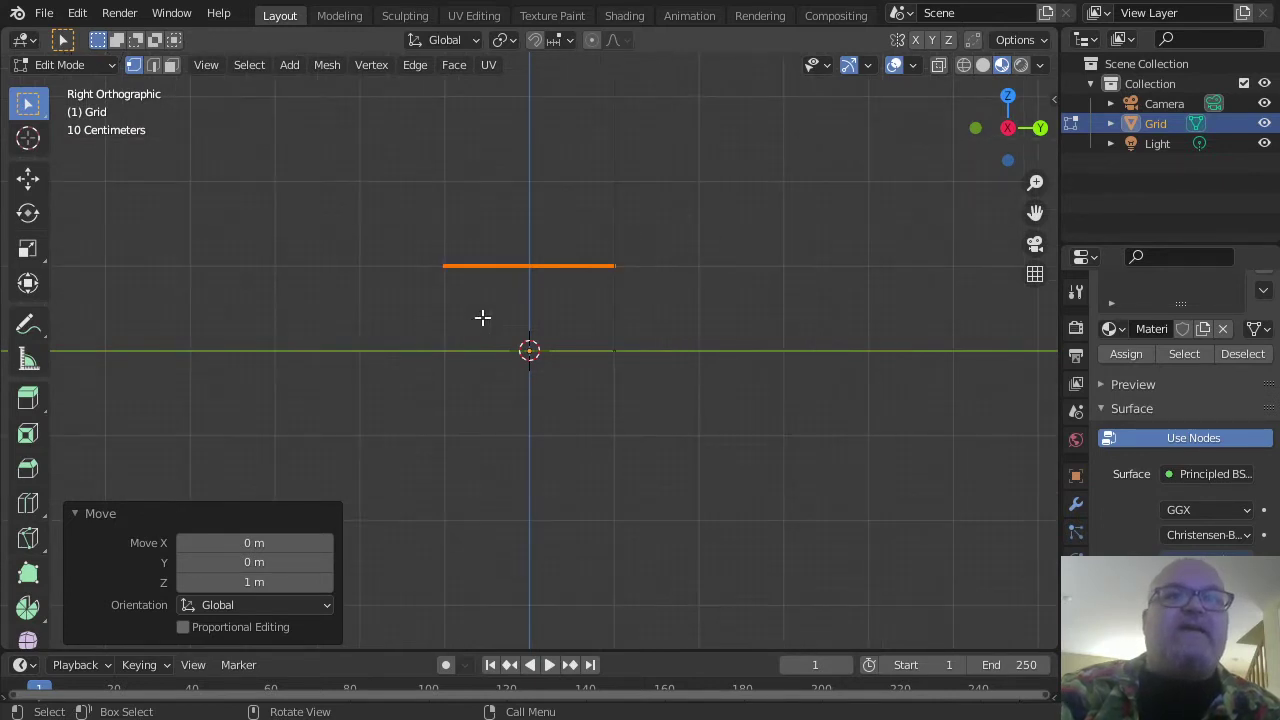
scroll(482, 317, up, 4)
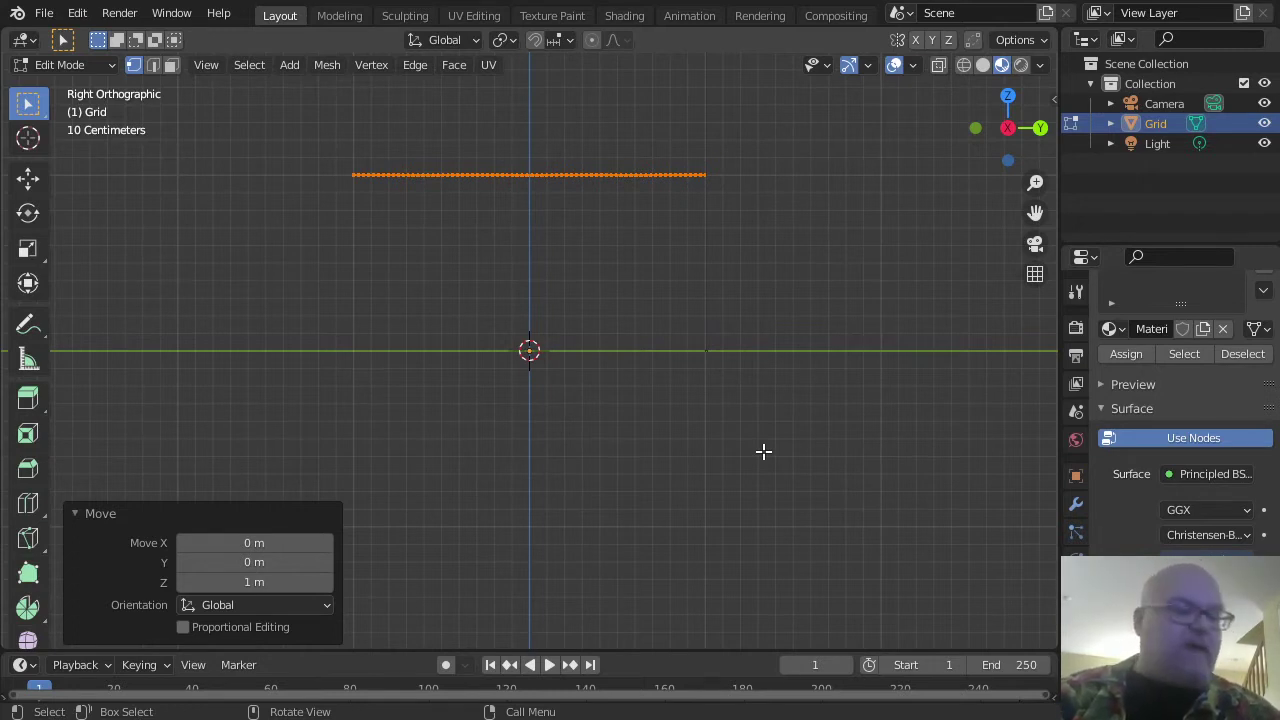
key(F3)
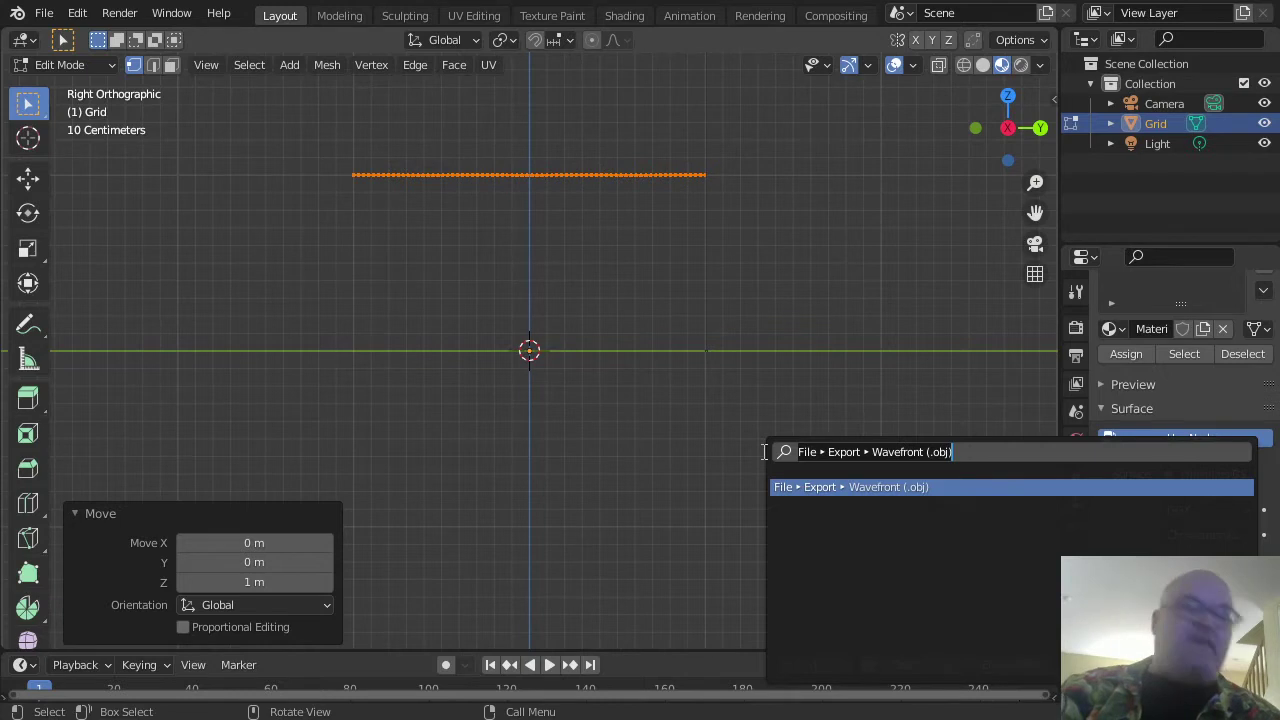
text(warp)
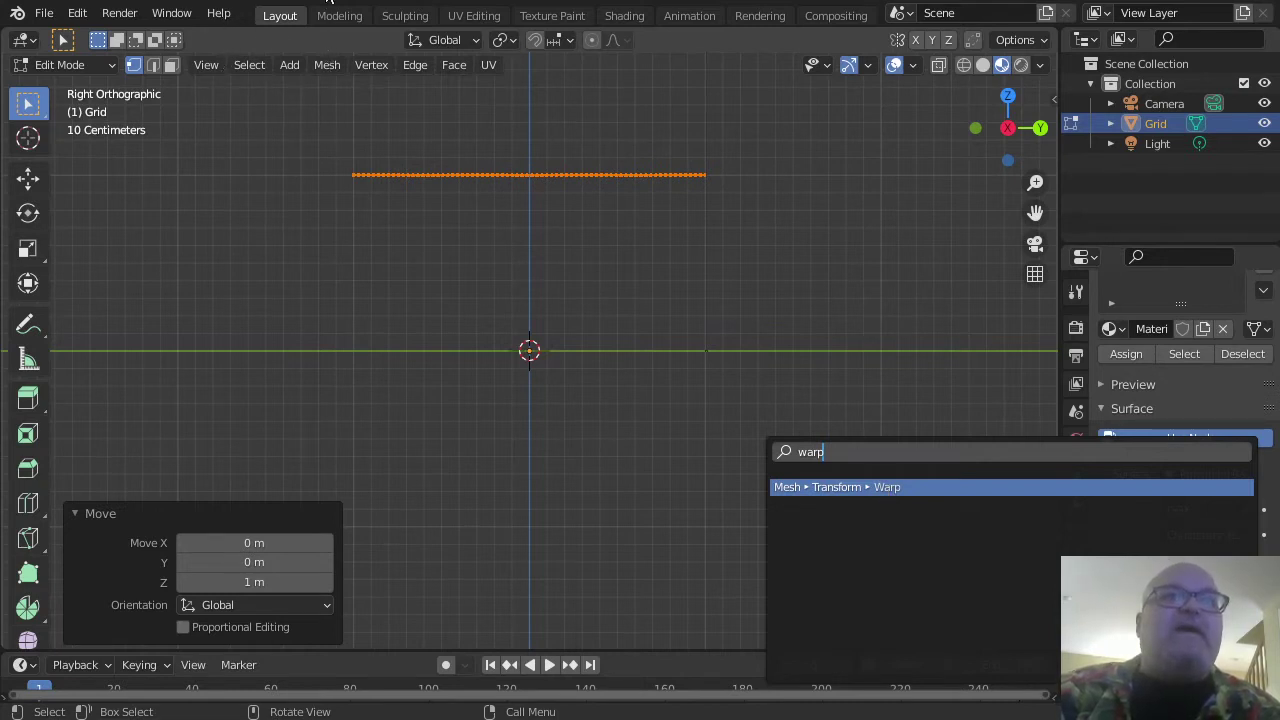
click(327, 64)
click(327, 64)
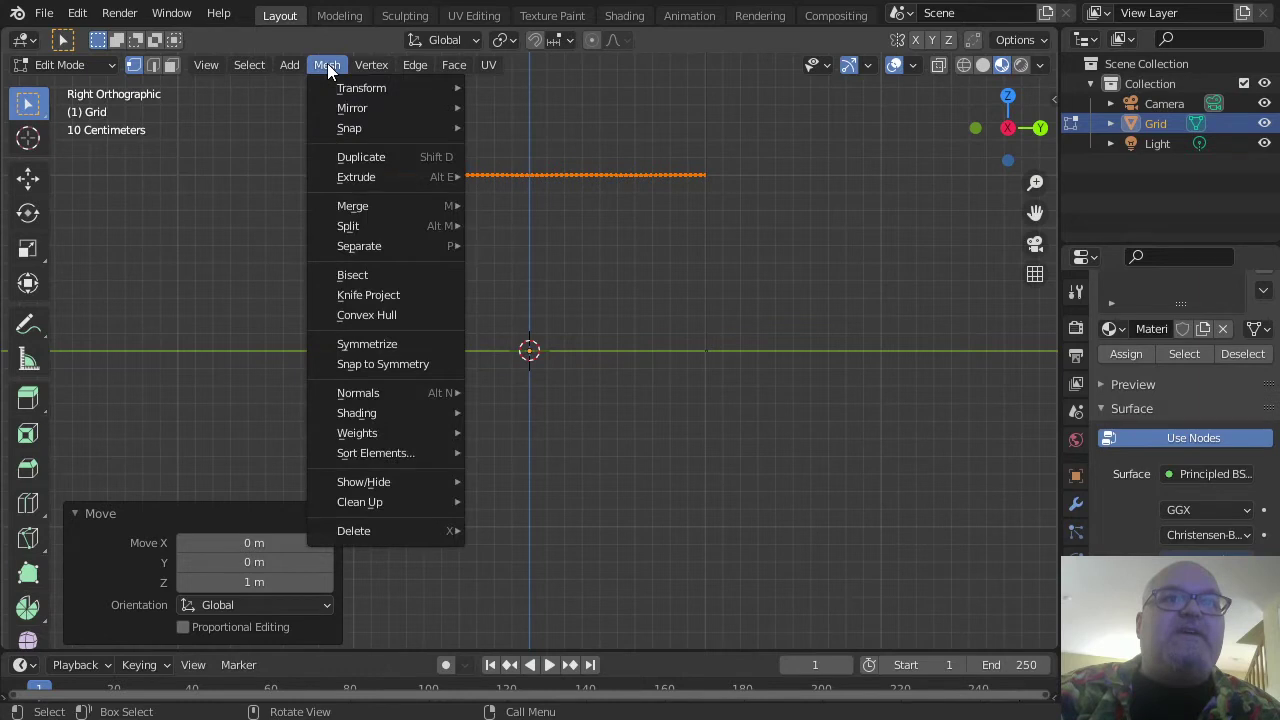
mouse_move(350, 88)
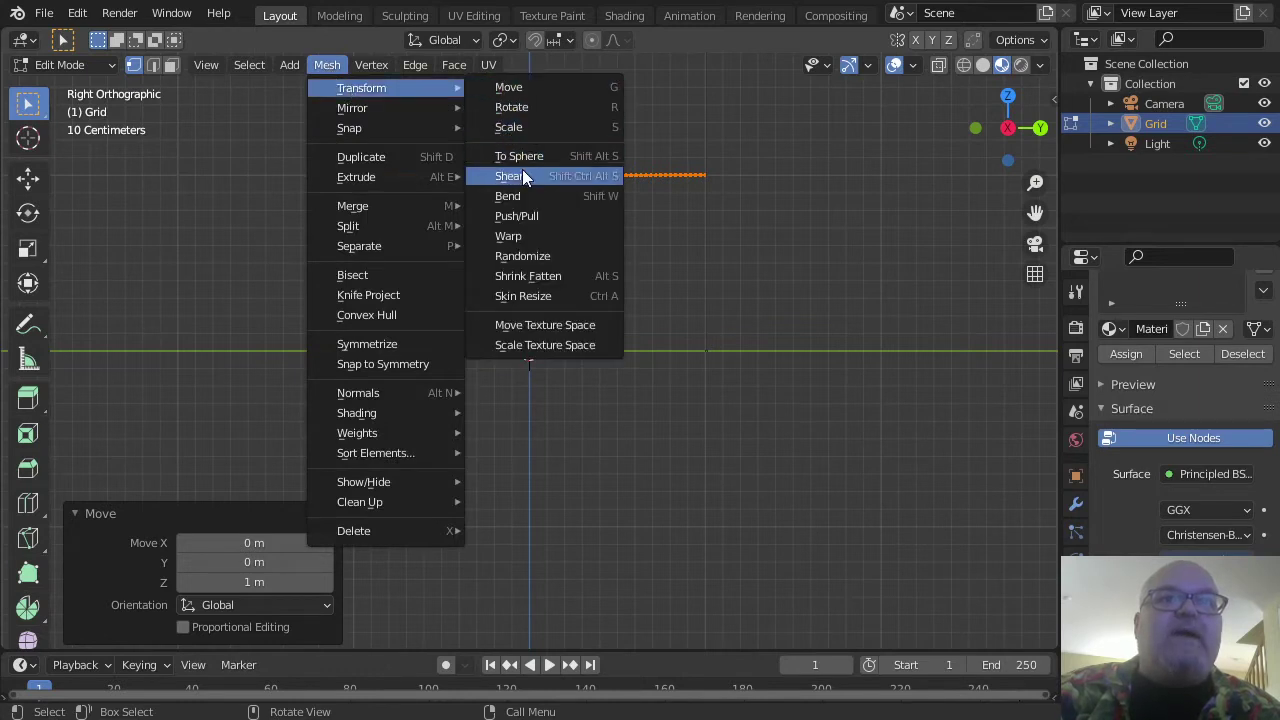
click(530, 236)
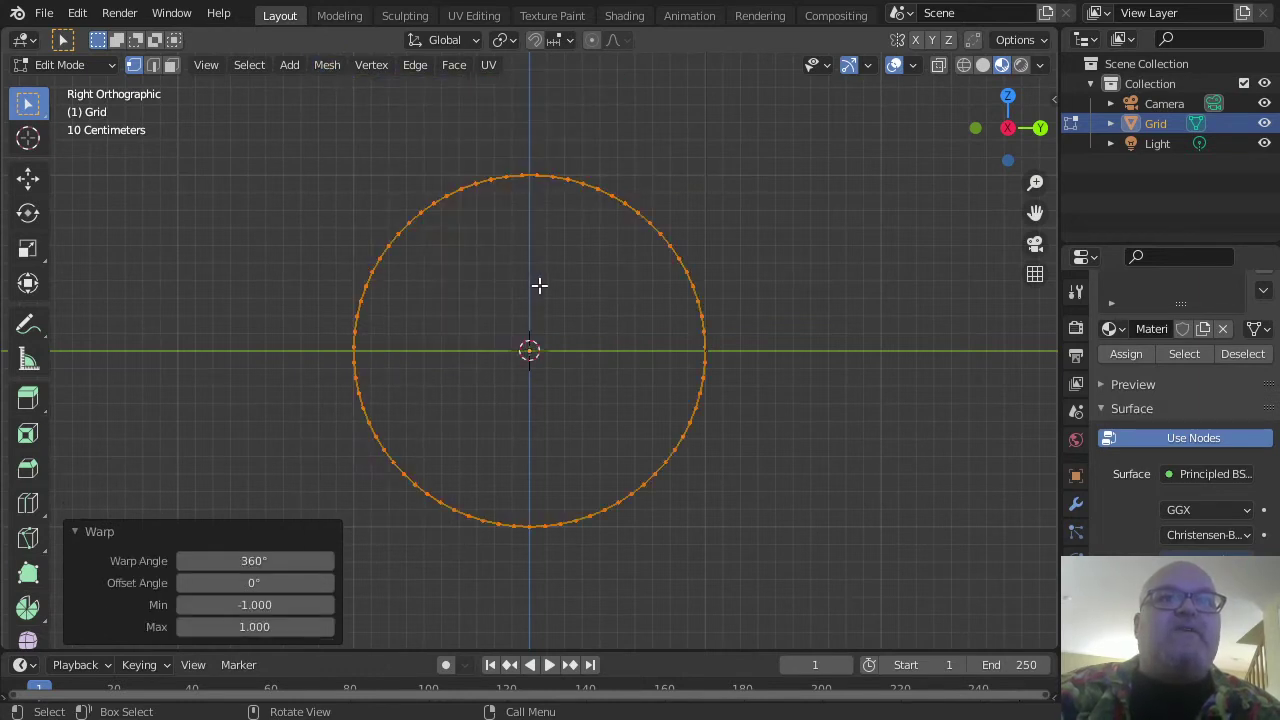
Step: Set the warp angle to 180° so the mesh bends into a half circle
click(270, 562)
text(360d)
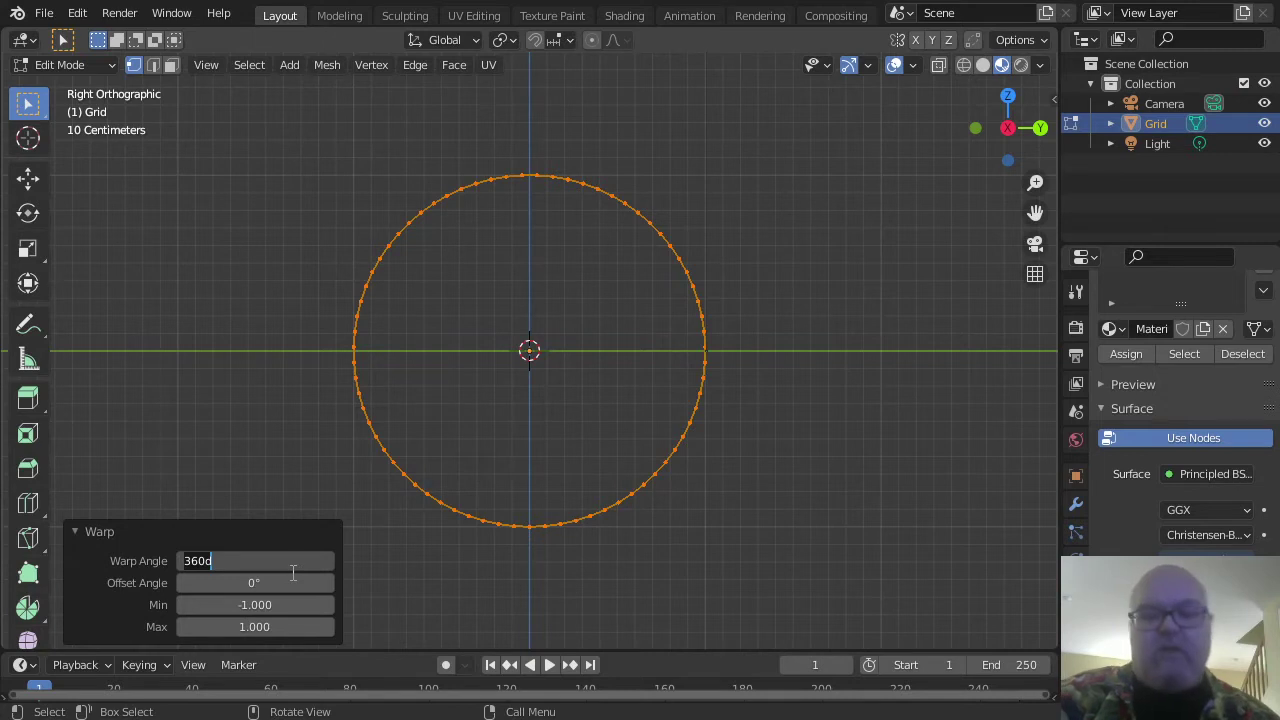
key(BackSpace)
key(BackSpace)
key(BackSpace)
key(BackSpace)
text(180)
key(Return)
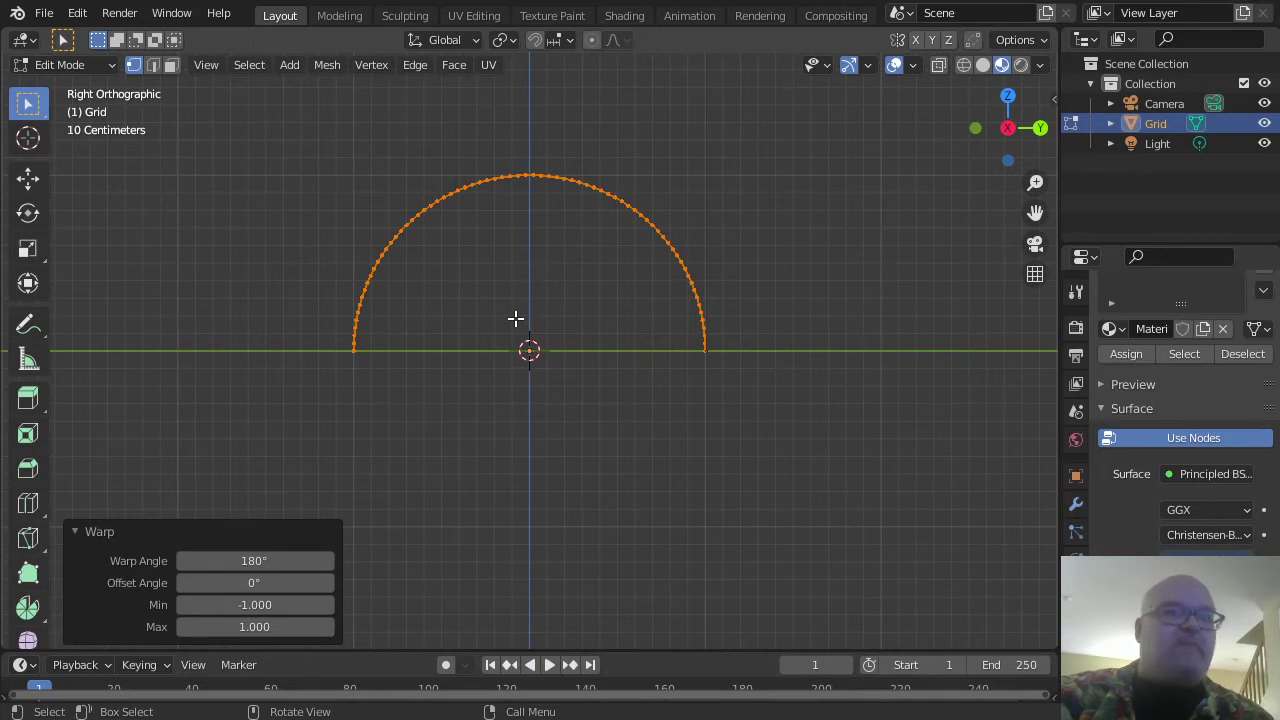
Step: From the front orthographic view, warp the half-cylinder mesh with a warp angle of 360° to form a closed sphere
key(KP_1)
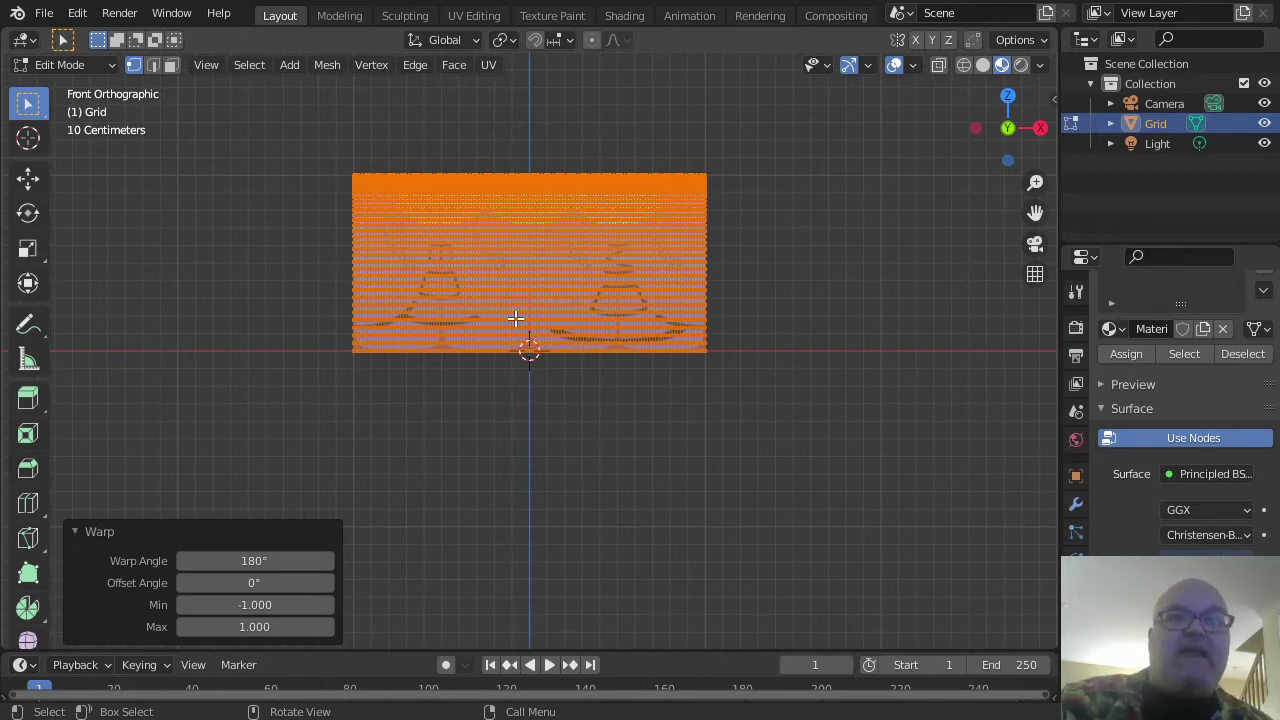
key(F3)
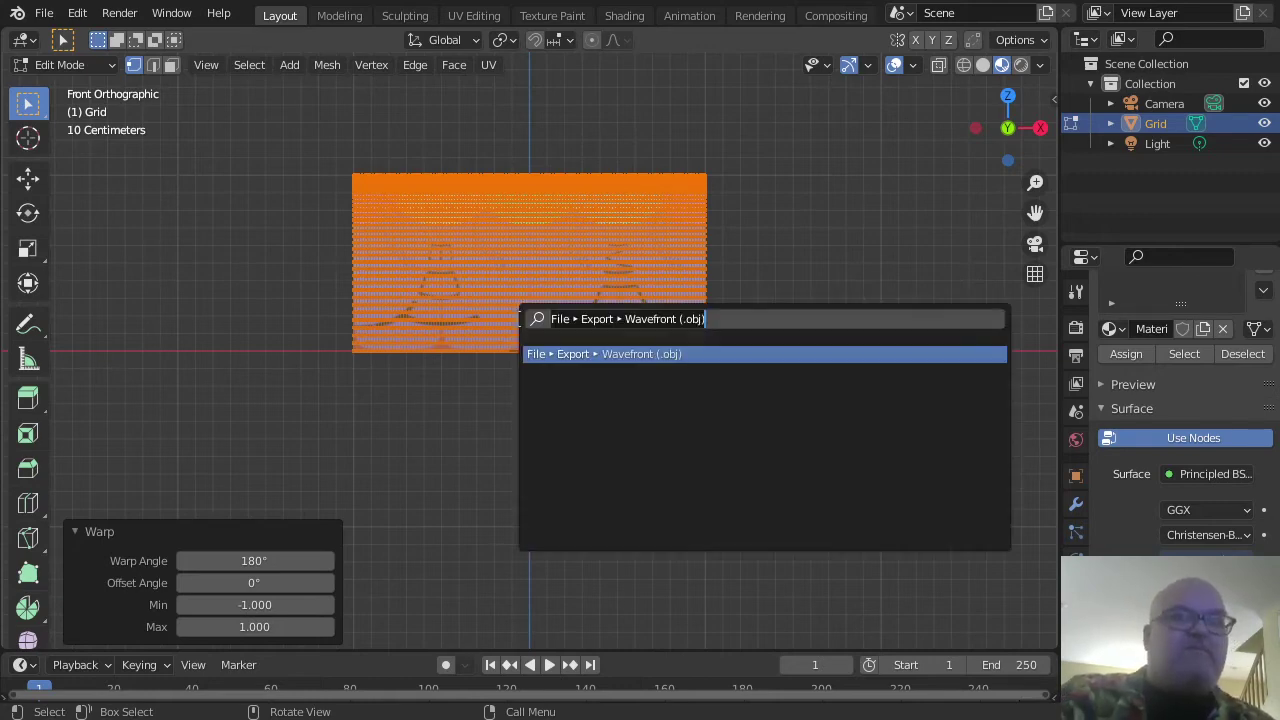
text(warp)
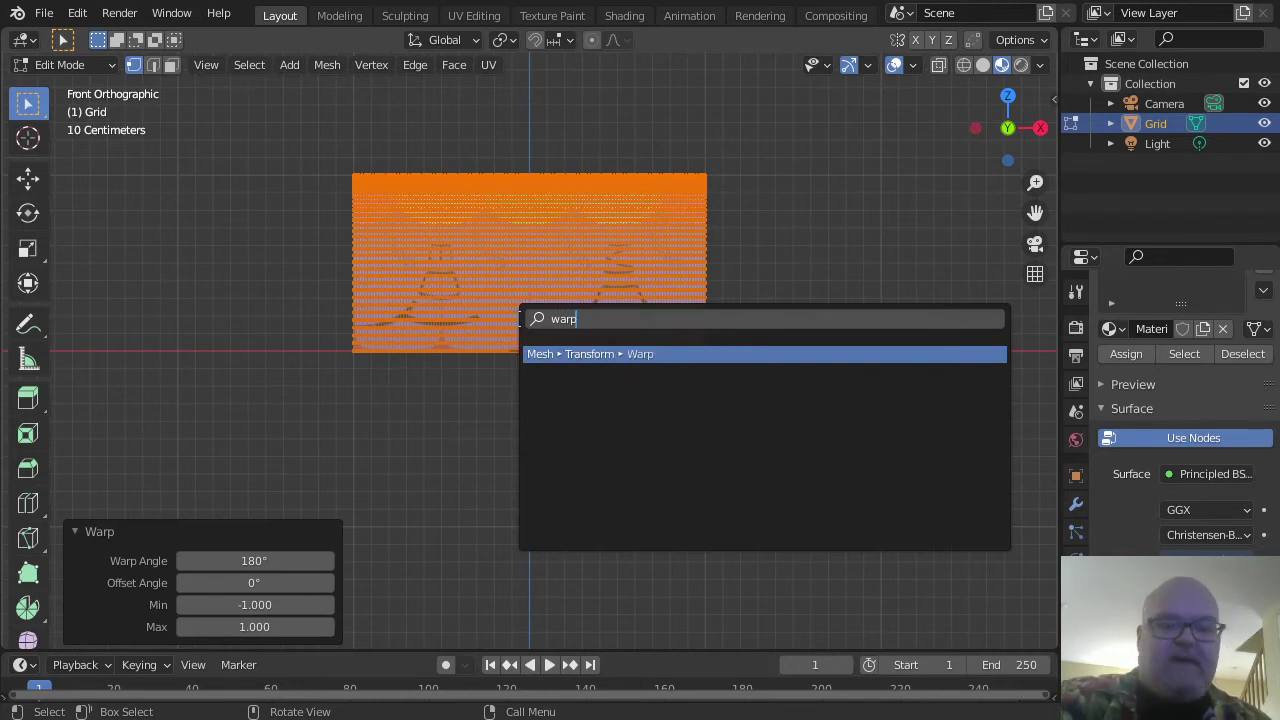
key(Return)
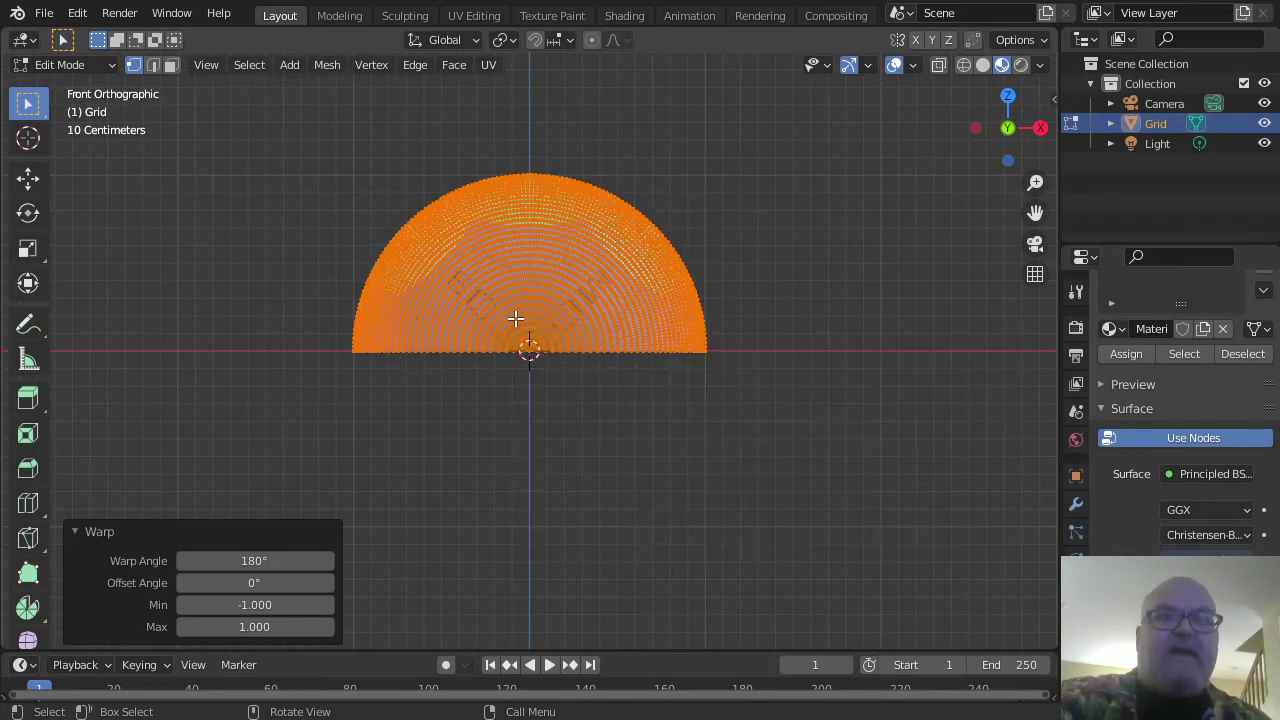
click(245, 561)
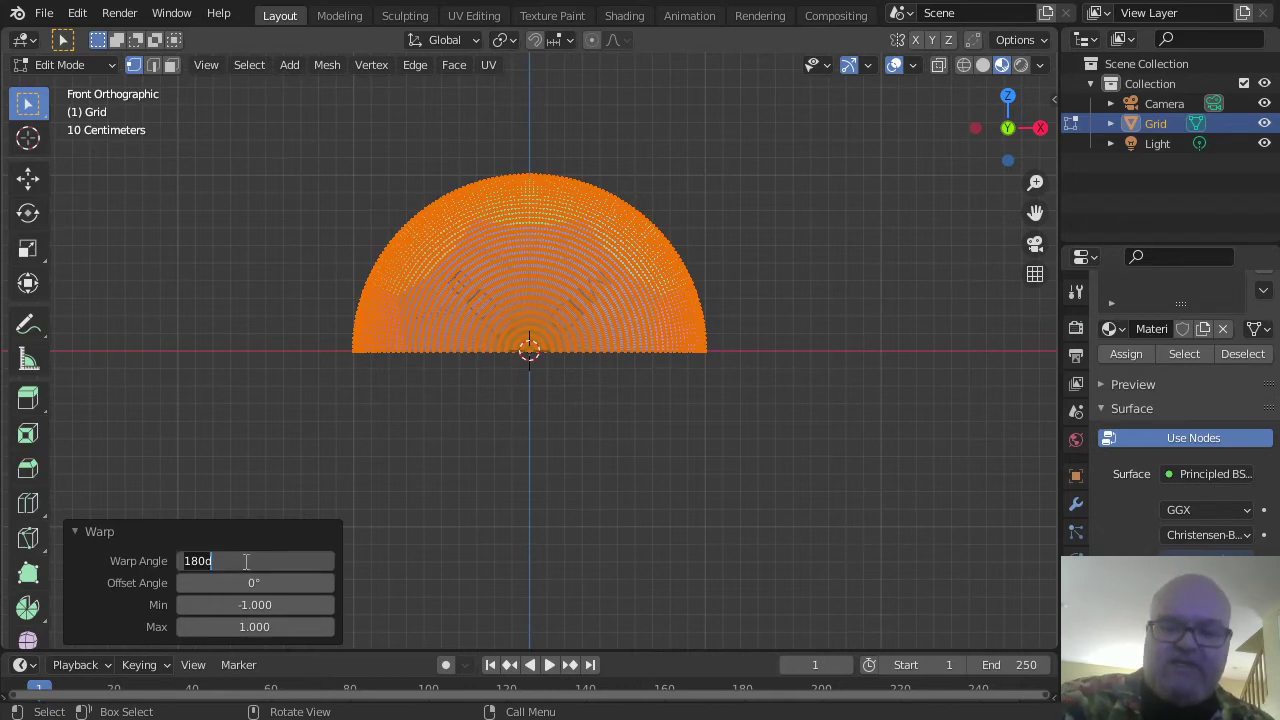
key(ctrl+BackSpace)
text(30)
key(BackSpace)
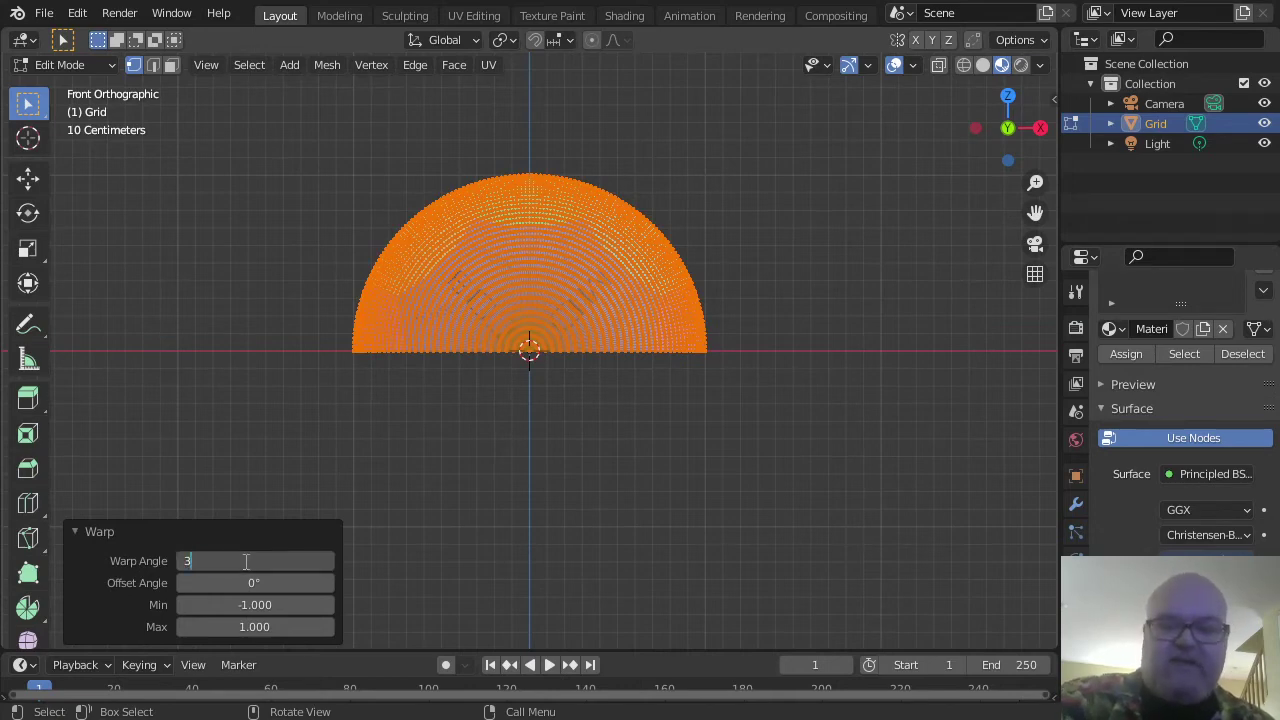
text(60)
key(Return)
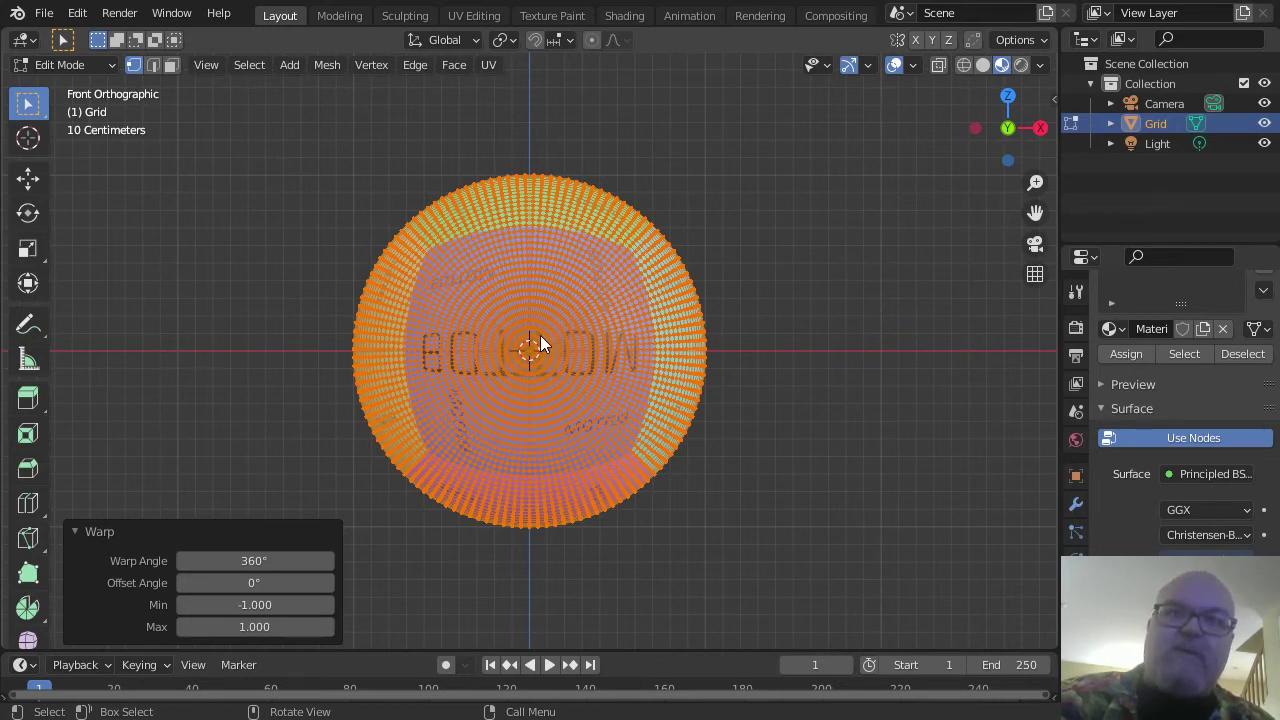
Step: From the right orthographic view, rotate the whole sphere mesh by 90° and return to Object Mode
key(KP_3)
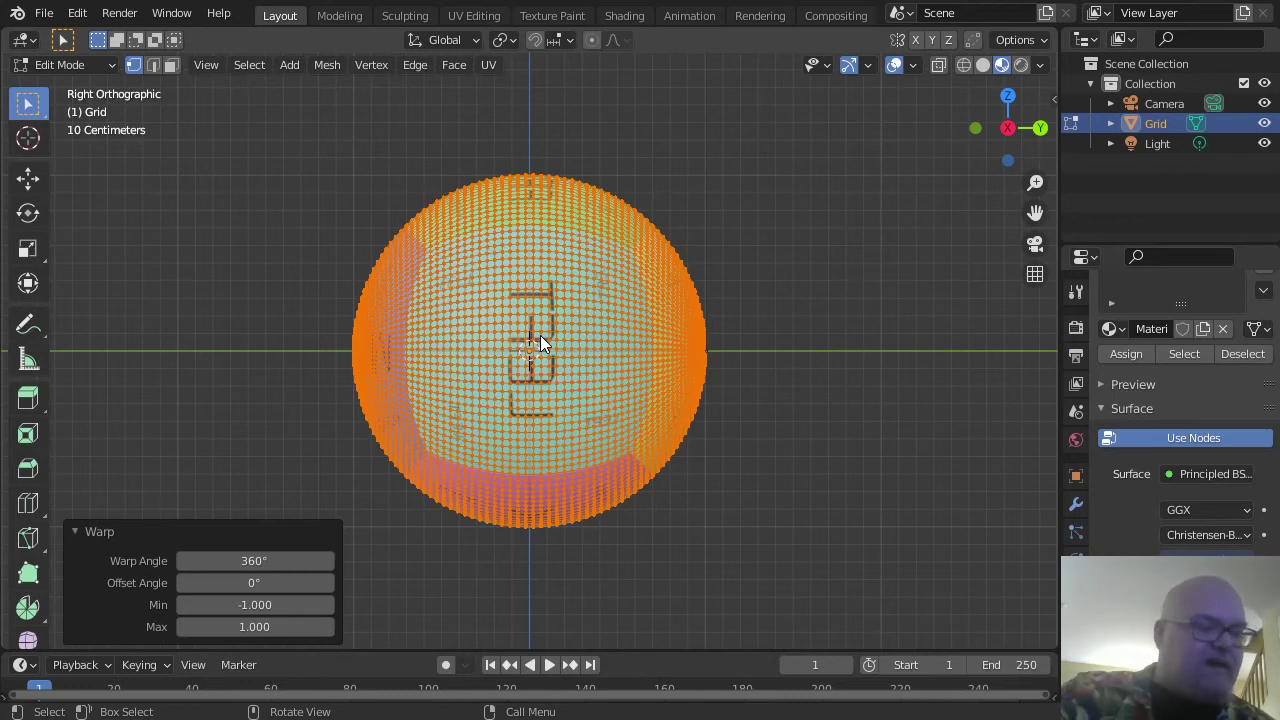
key(r)
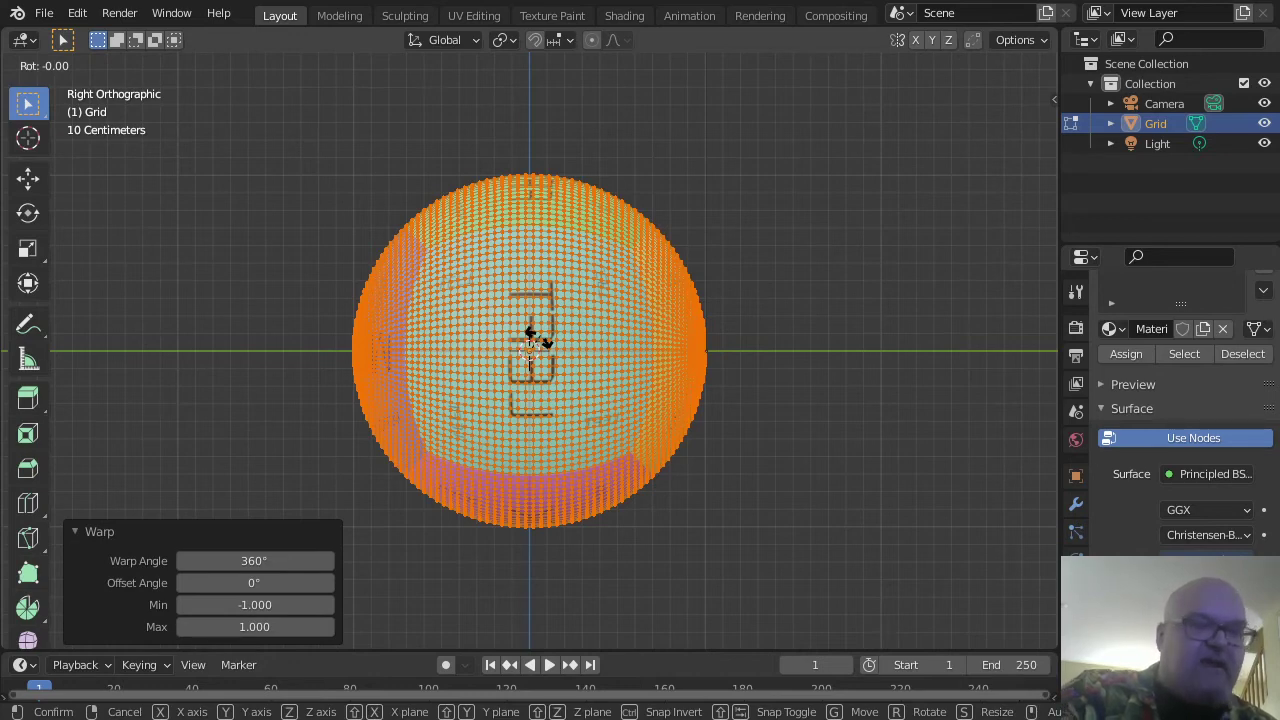
text(90)
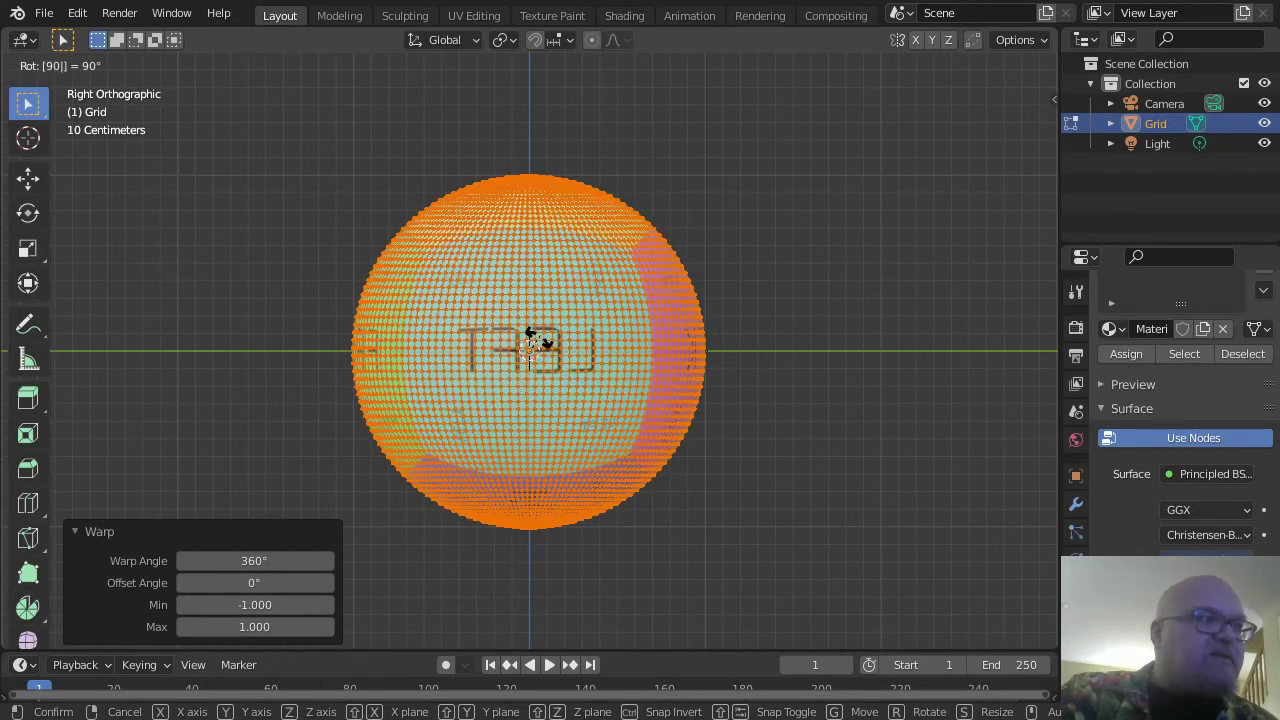
key(Return)
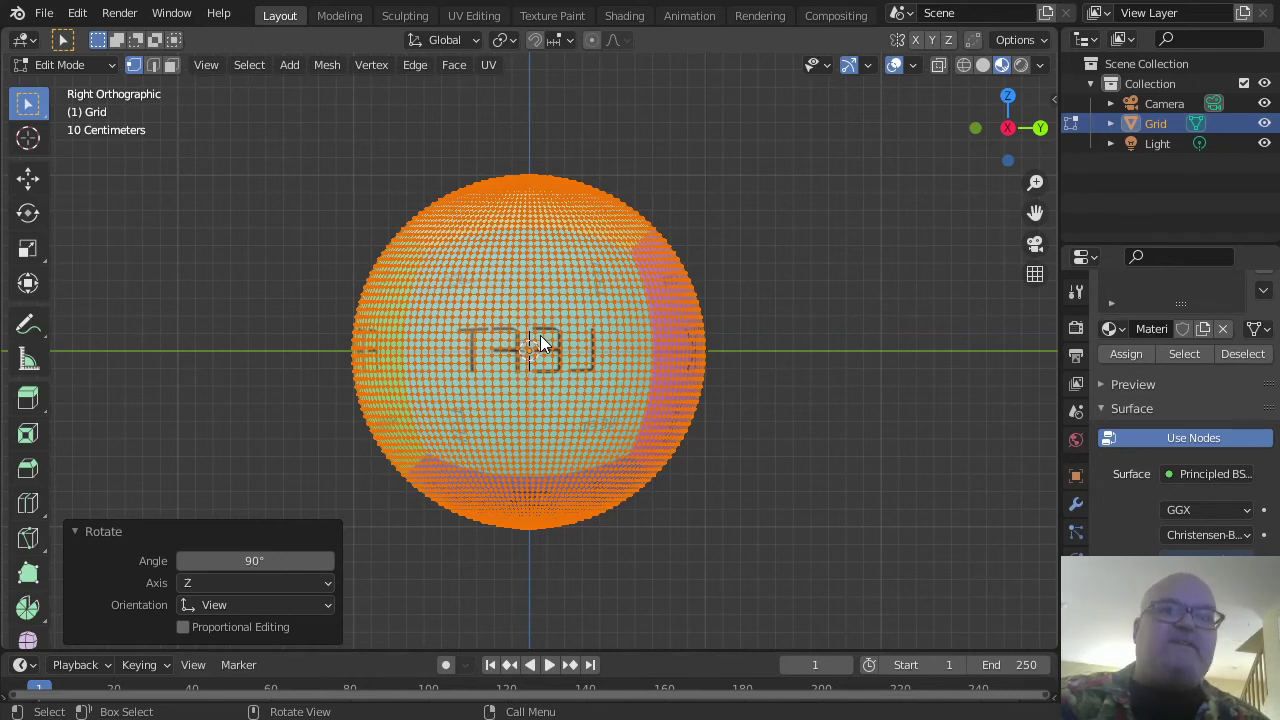
key(Tab)
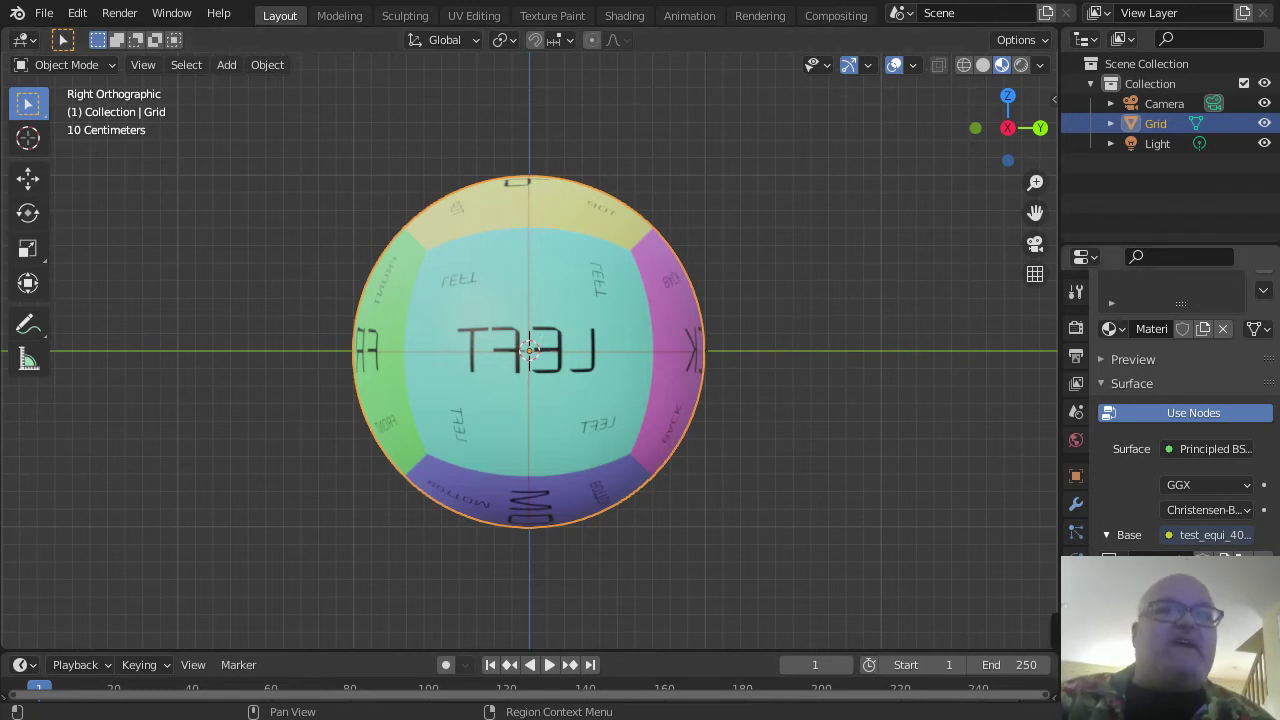
Step: Add a Triangulate modifier to the sphere
click(1076, 507)
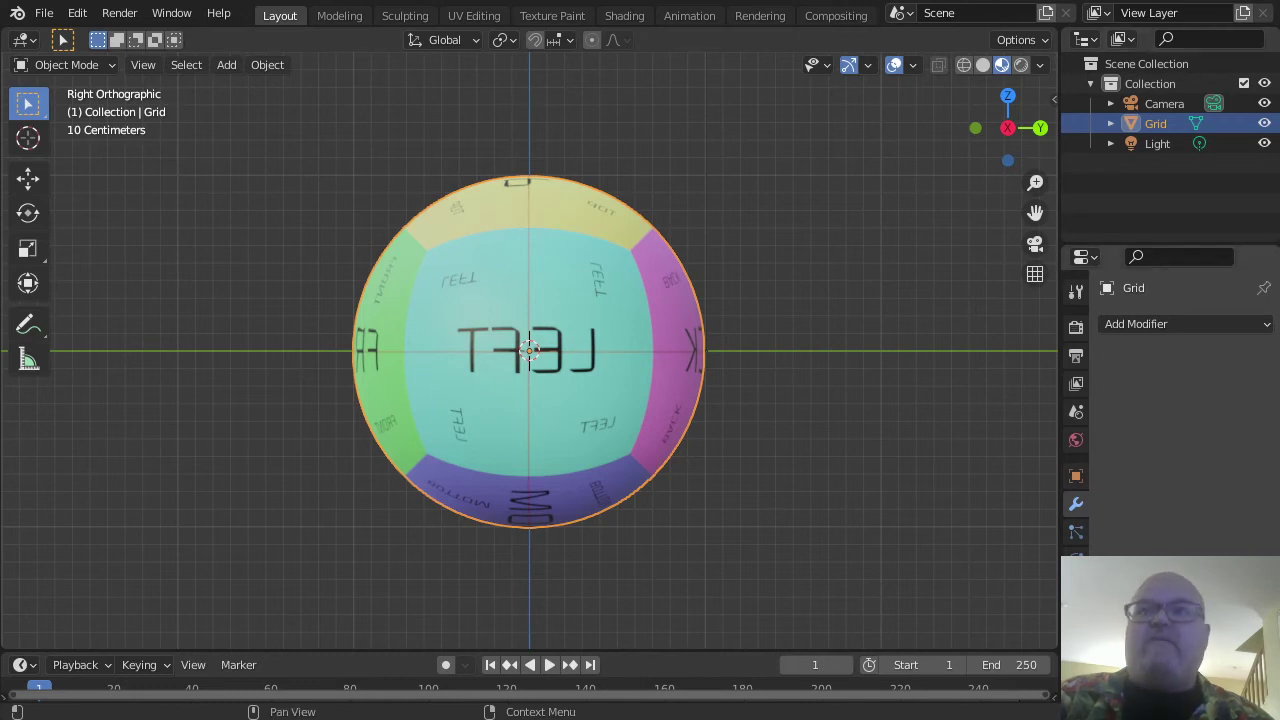
click(1130, 325)
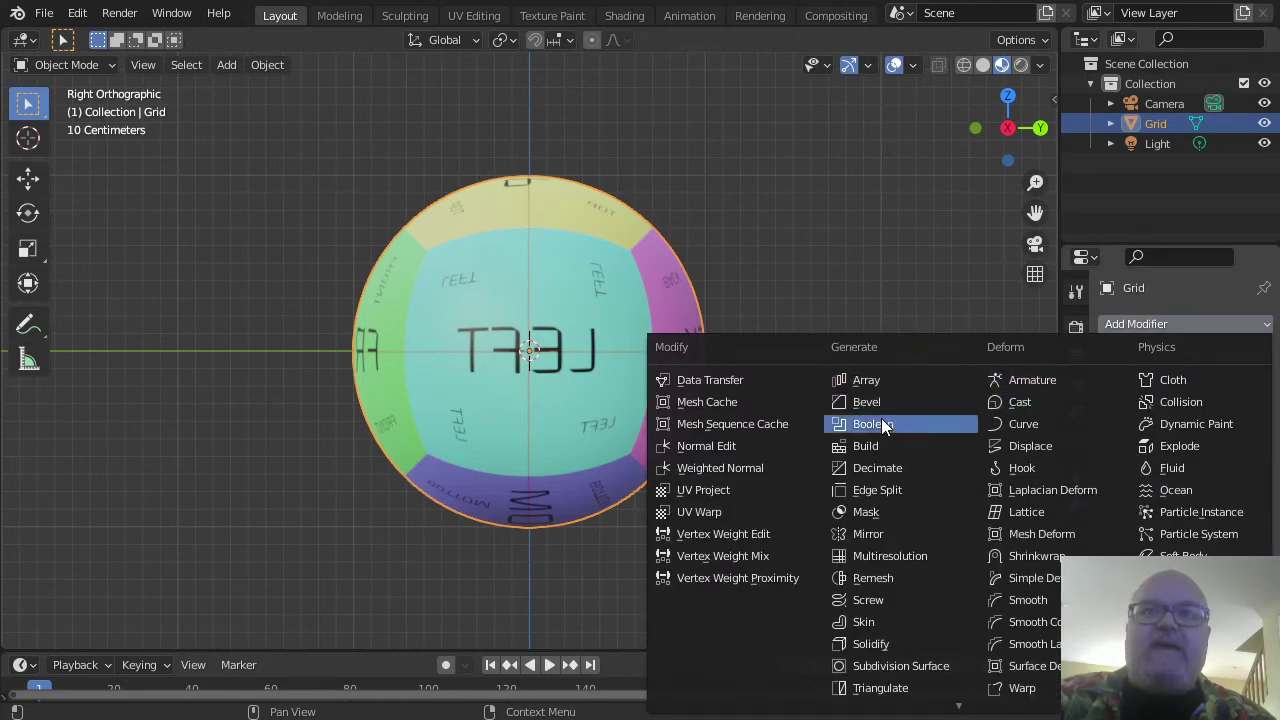
click(875, 688)
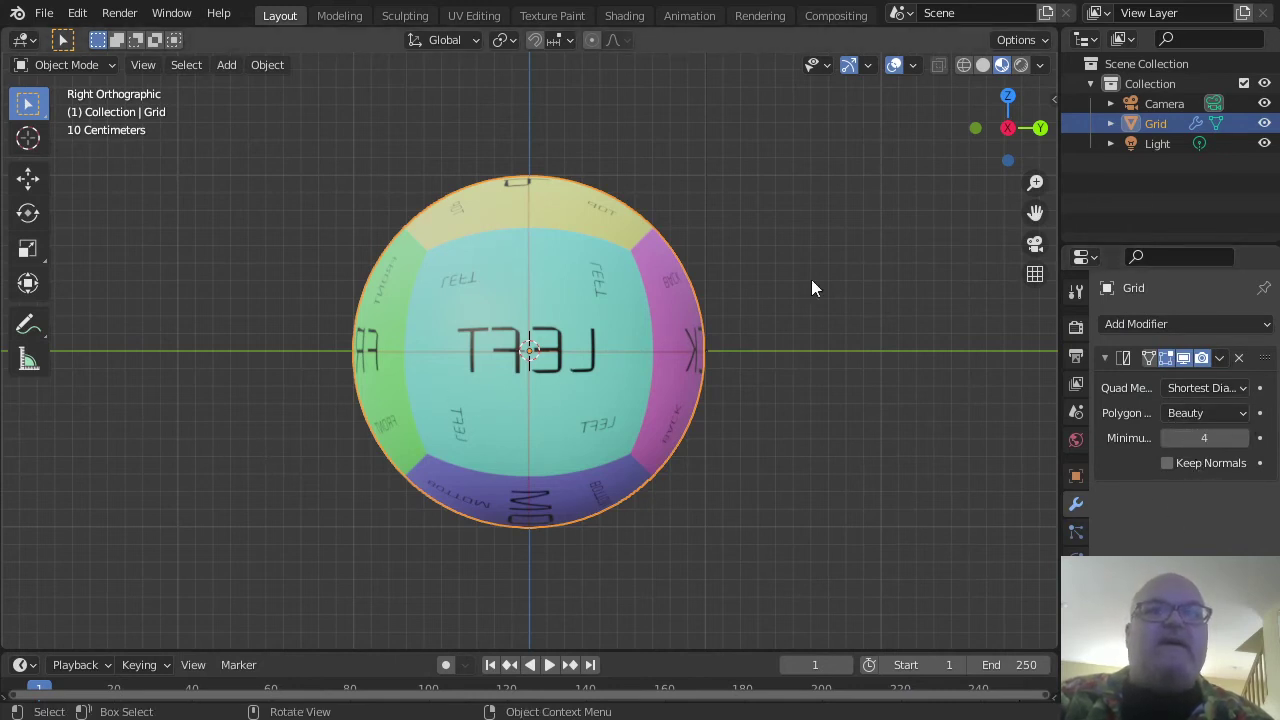
Step: Inspect the sphere's triangulated topology in wireframe shading, then restore the Material Preview shading
click(964, 66)
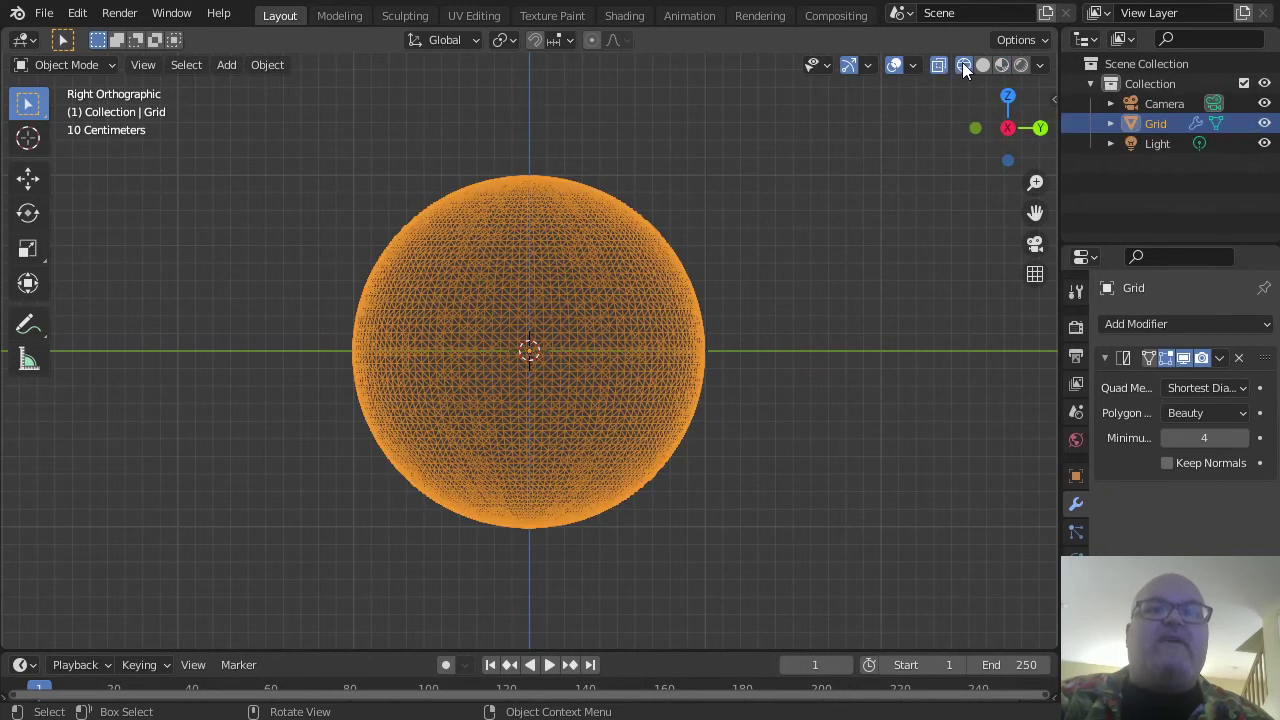
scroll(606, 336, up, 5)
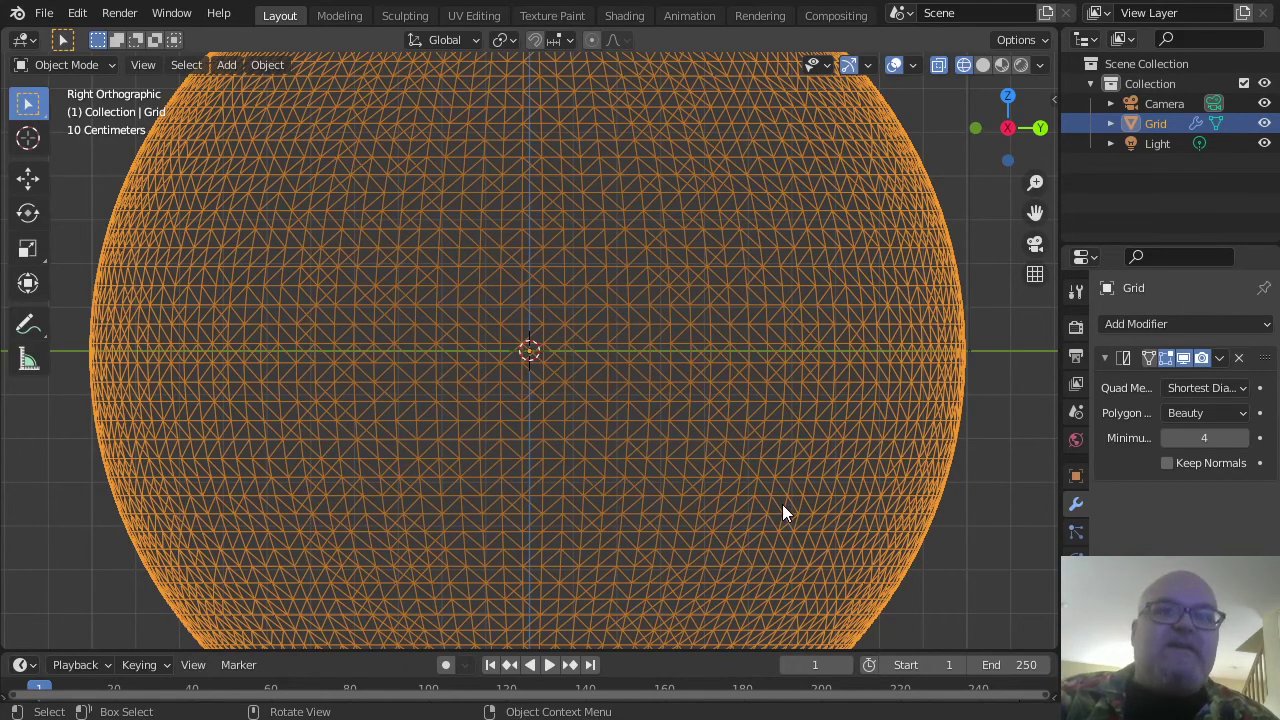
scroll(783, 512, down, 3)
middle_drag(771, 517, 711, 531)
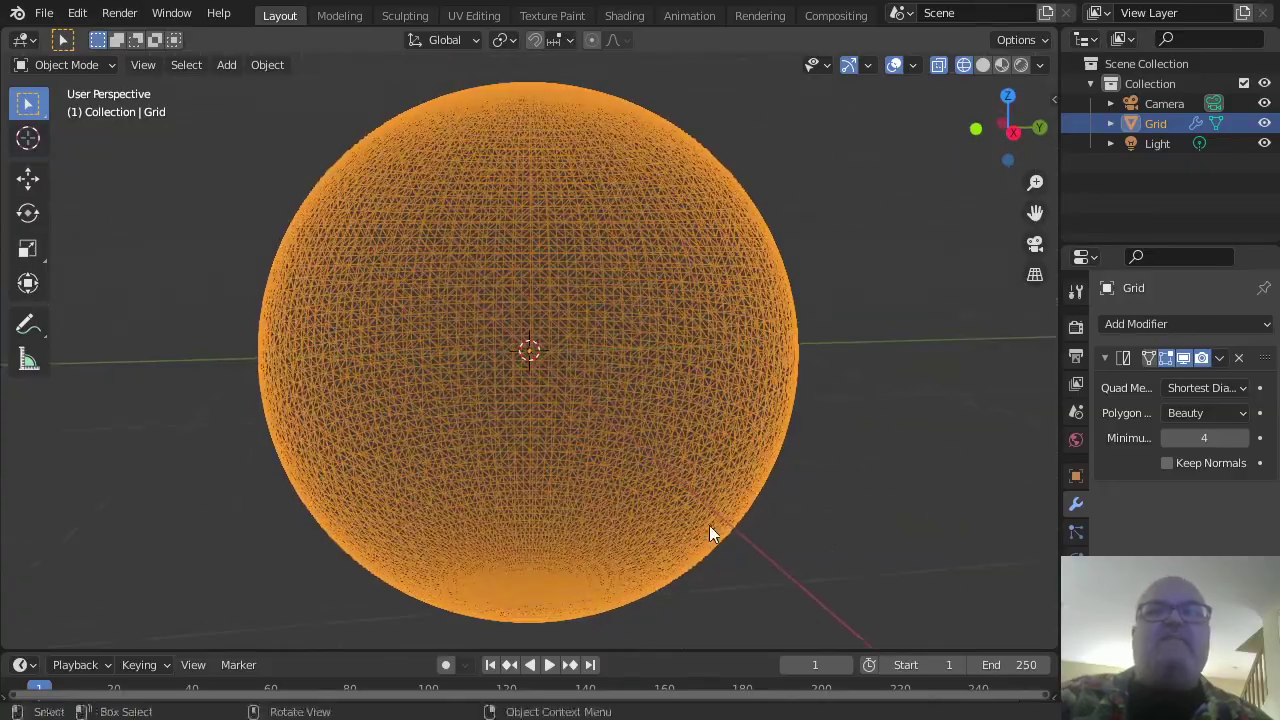
scroll(709, 533, up, 5)
middle_drag(835, 475, 829, 514)
scroll(826, 514, down, 8)
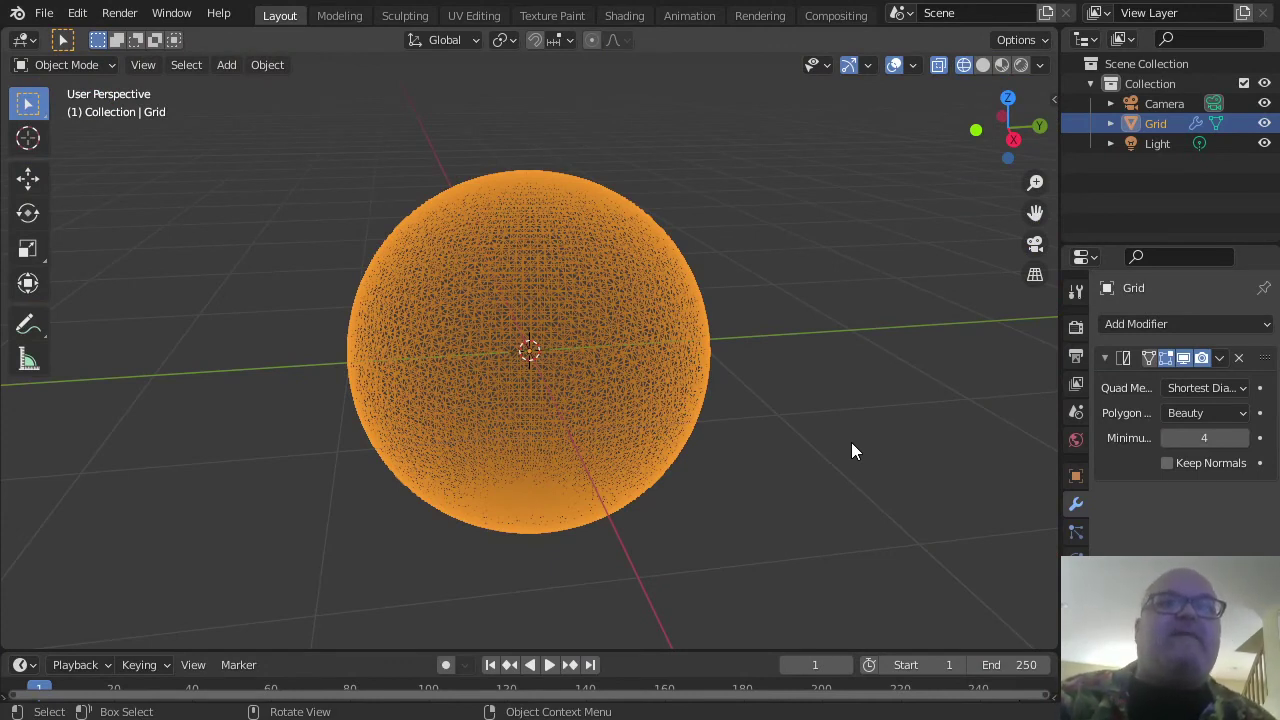
click(984, 65)
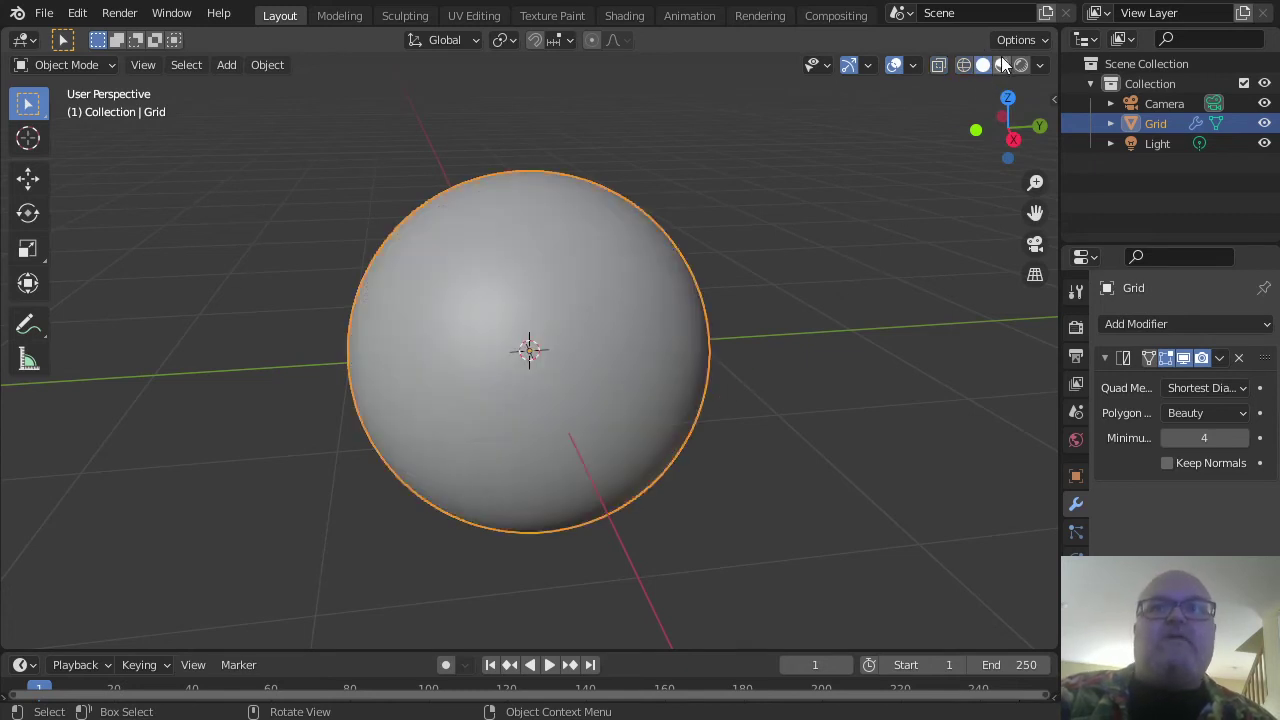
click(1002, 65)
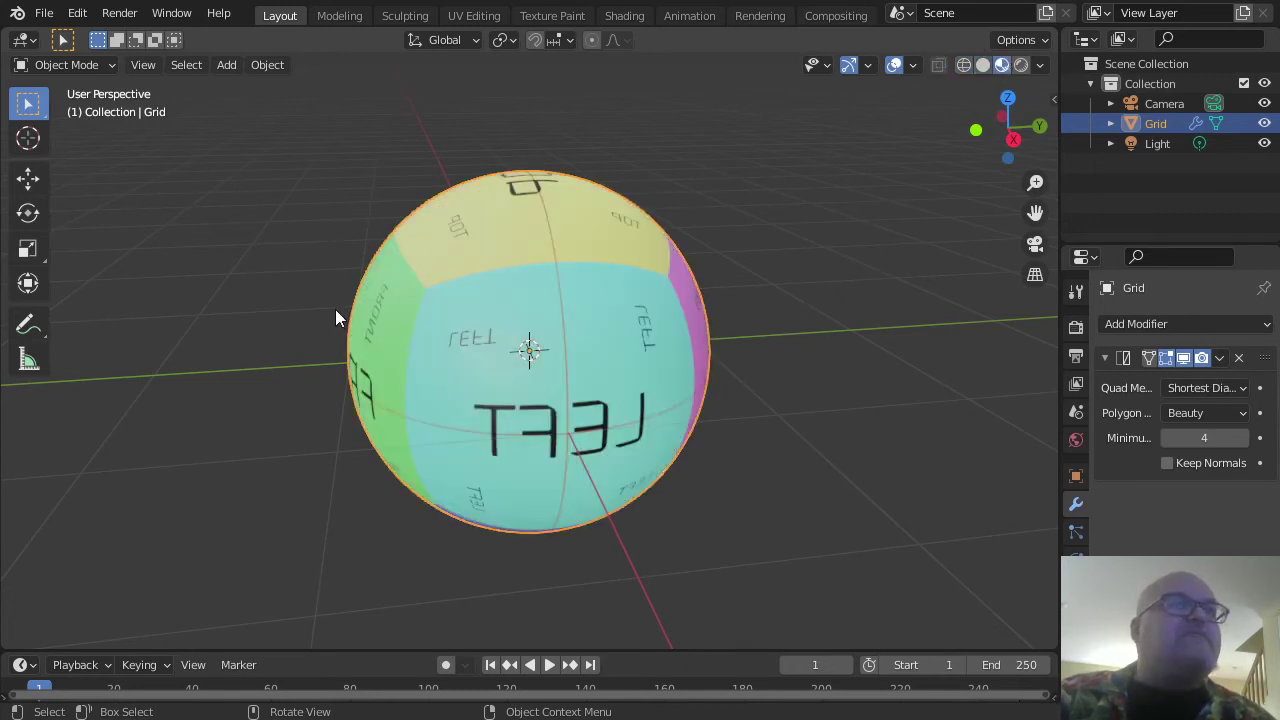
Step: Start exporting the triangulated sphere in the Wavefront (.obj) format
click(44, 14)
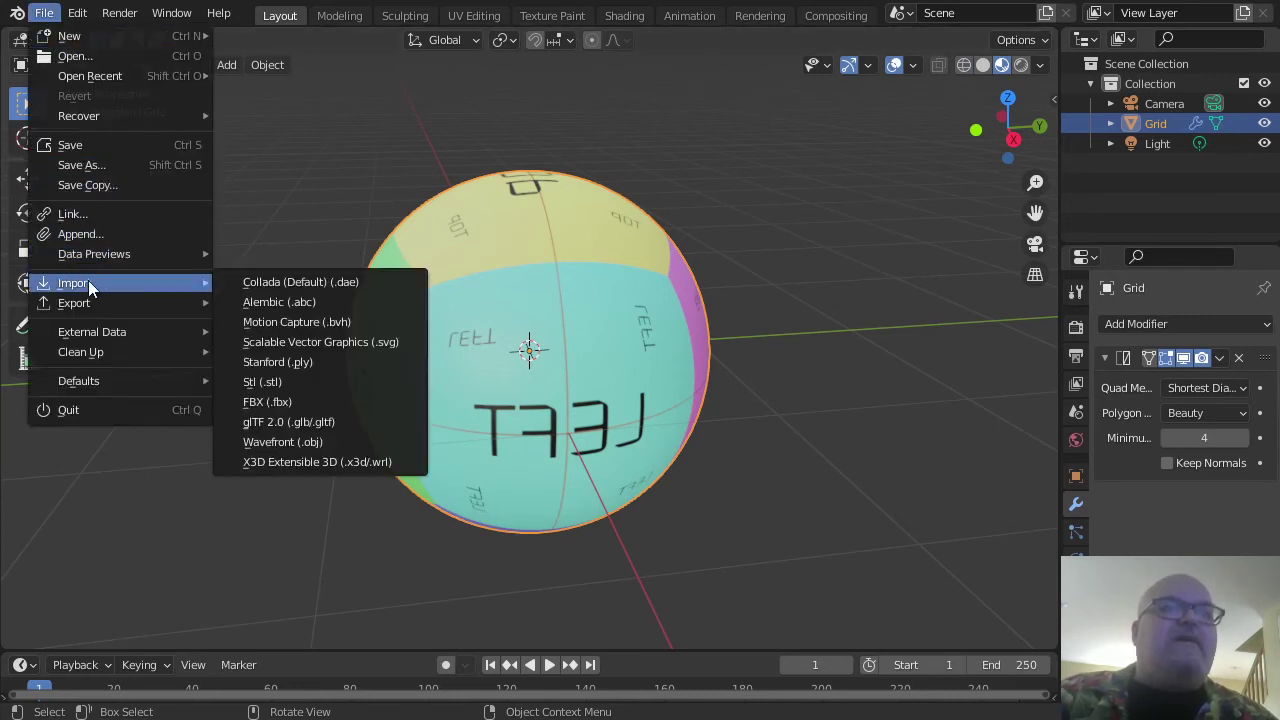
mouse_move(91, 303)
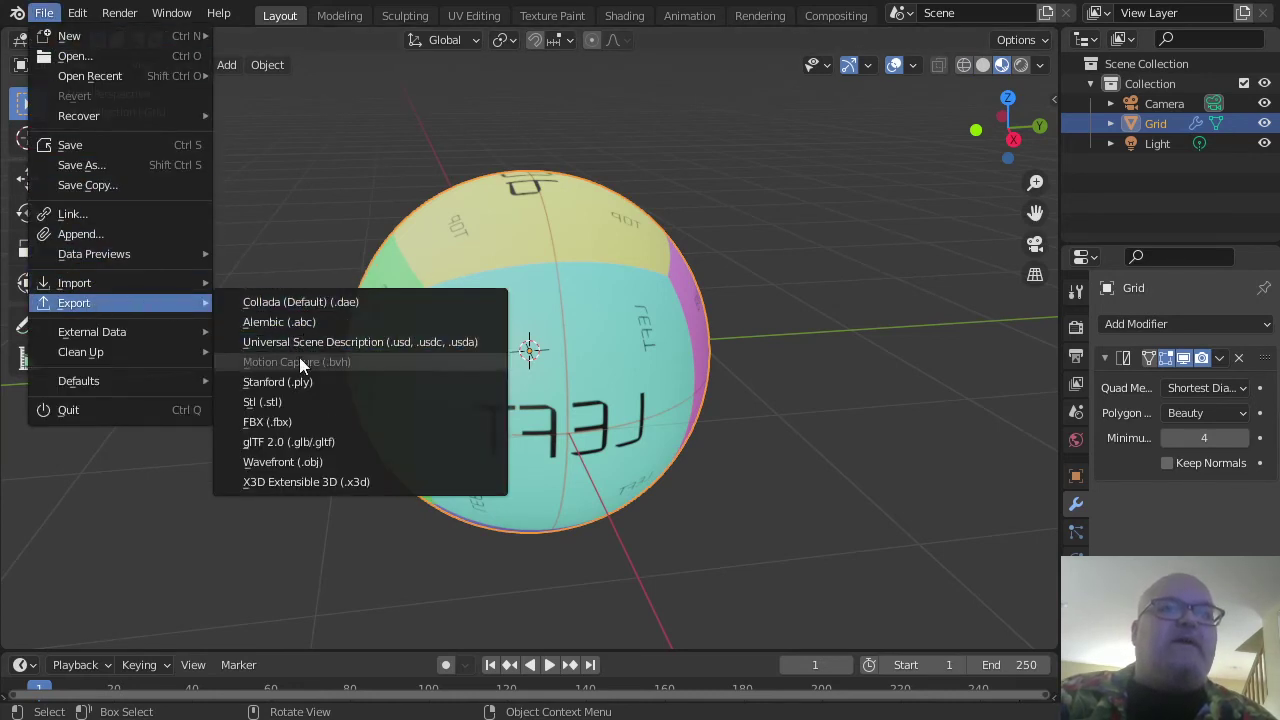
click(319, 458)
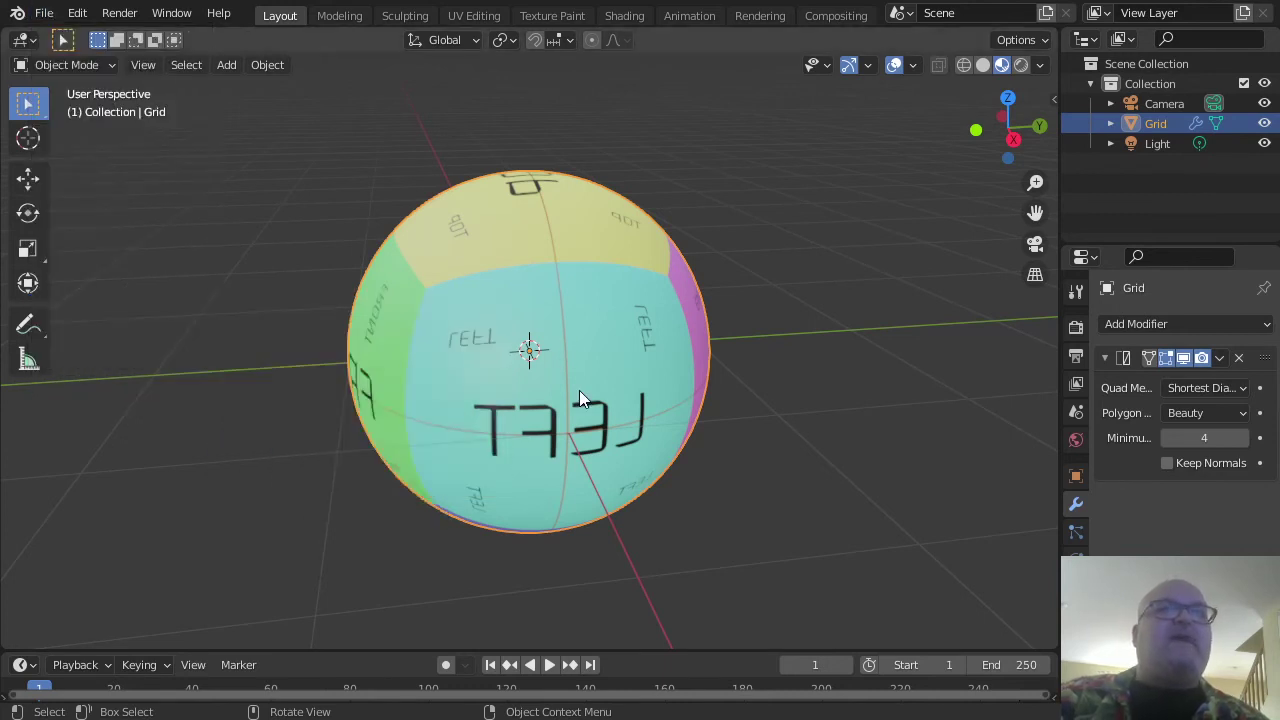